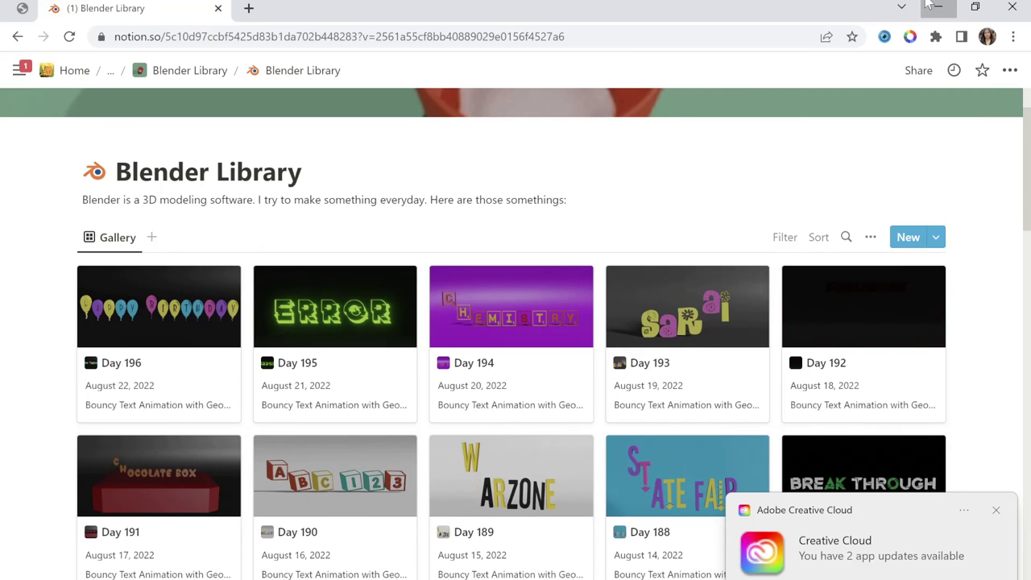
Step: Minimize the browser and dismiss Blender's startup splash screen
{"action": "left_click", "coordinate": [934, 6]}
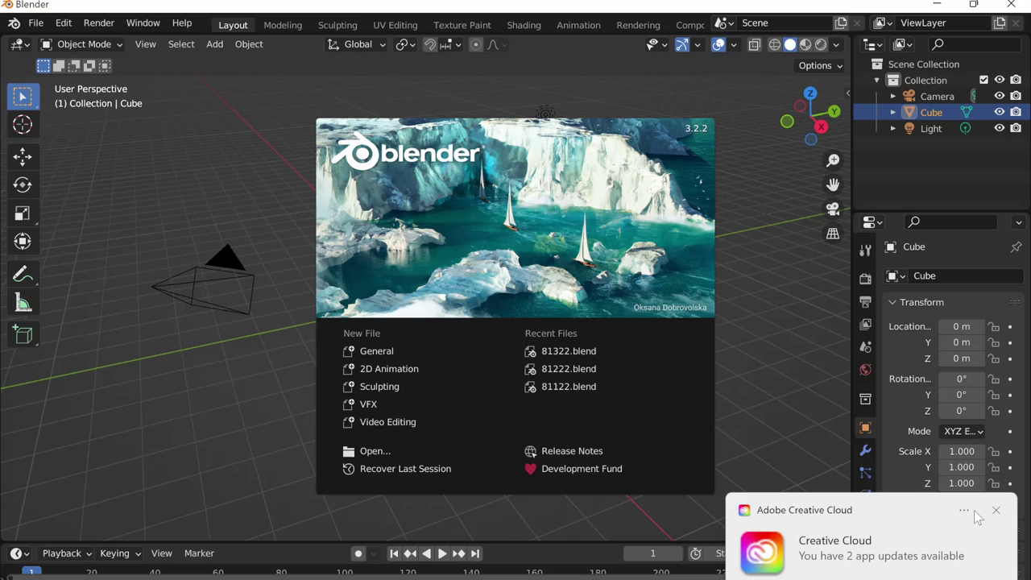
{"action": "left_click", "coordinate": [419, 343]}
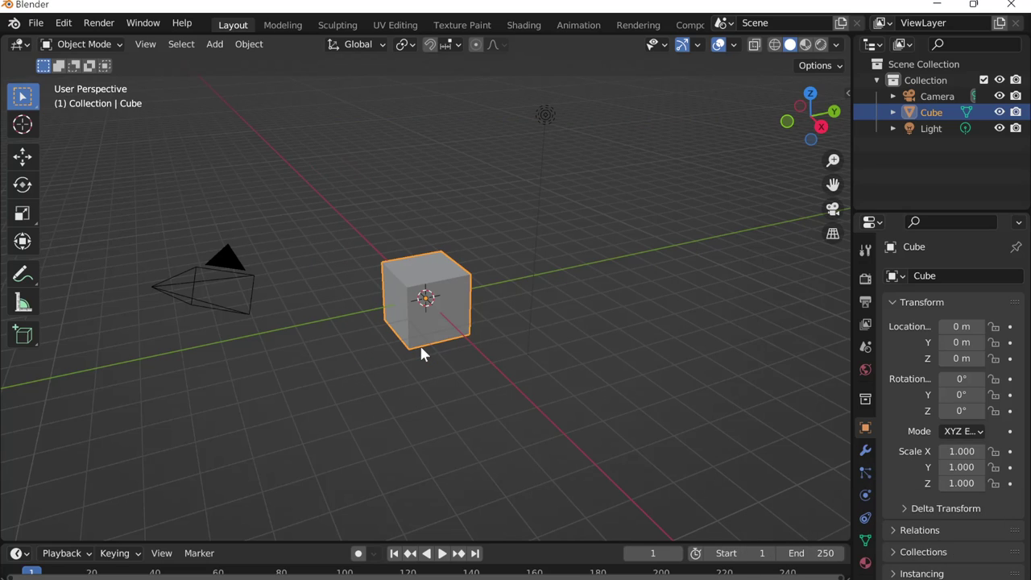
{"action": "scroll", "coordinate": [427, 322], "scroll_direction": "up", "scroll_amount": 3}
{"action": "scroll", "coordinate": [439, 279], "scroll_direction": "up", "scroll_amount": 3}
{"action": "scroll", "coordinate": [439, 283], "scroll_direction": "down", "scroll_amount": 3}
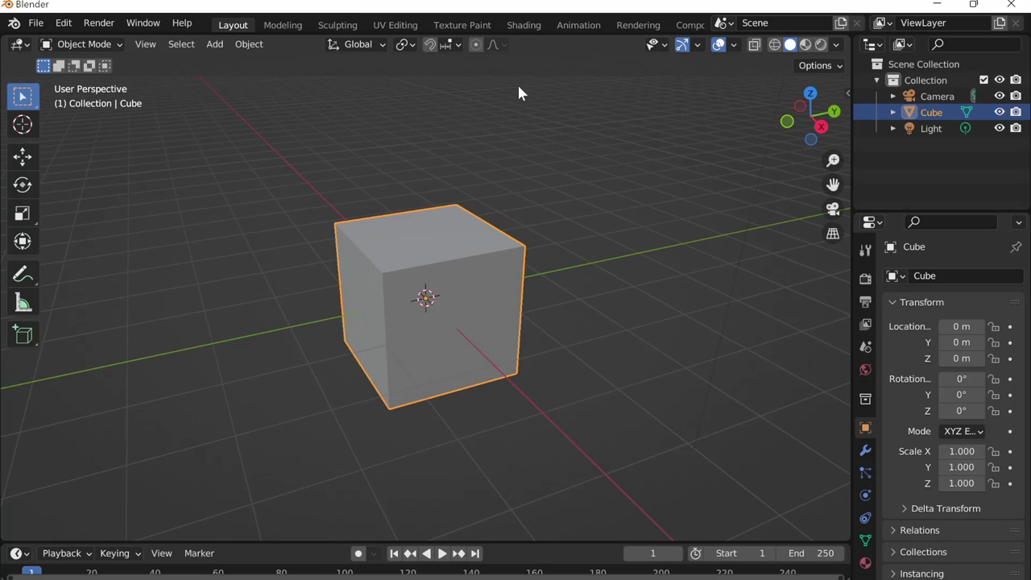
{"action": "scroll", "coordinate": [636, 24], "scroll_direction": "down", "scroll_amount": 1}
{"action": "scroll", "coordinate": [649, 24], "scroll_direction": "down", "scroll_amount": 4}
Step: In the Geometry Nodes workspace, create a new node tree for the cube
{"action": "left_click", "coordinate": [649, 24]}
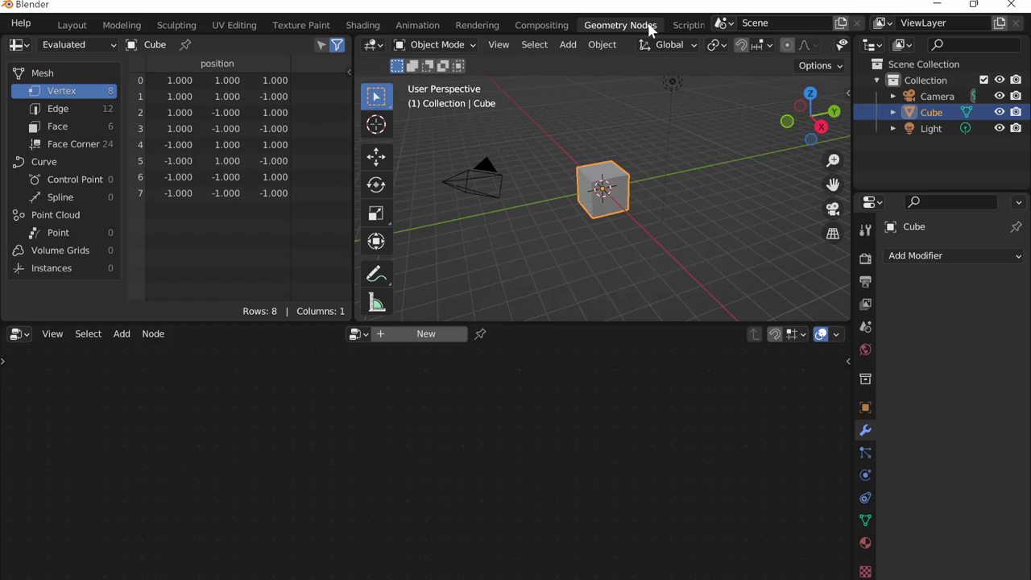
{"action": "left_click_drag", "start_coordinate": [350, 52], "coordinate": [12, 52]}
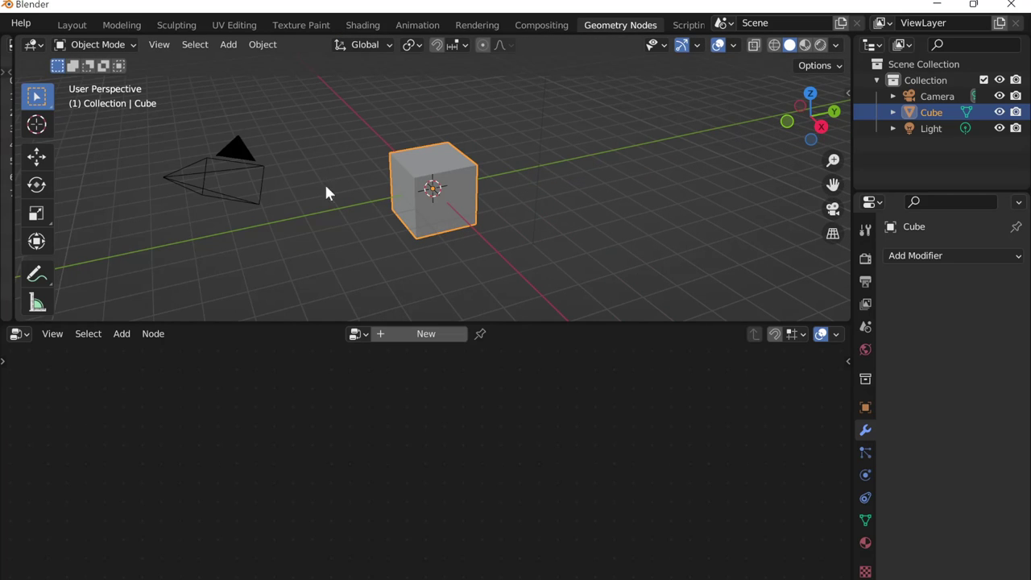
{"action": "left_click", "coordinate": [418, 334]}
{"action": "scroll", "coordinate": [358, 264], "scroll_direction": "up", "scroll_amount": 5}
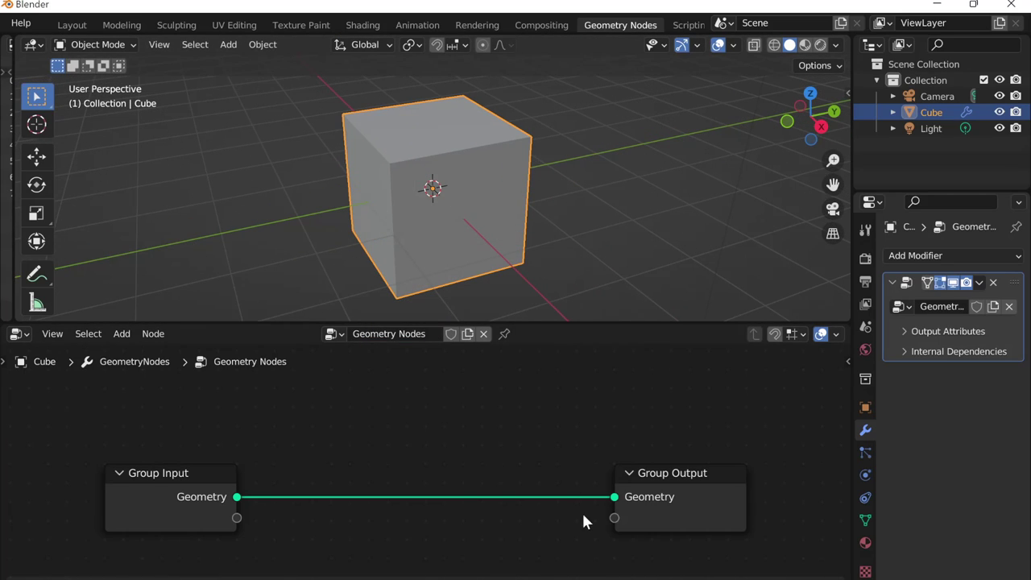
Step: Disconnect the original geometry from the output and add a Cone mesh primitive node
{"action": "left_click_drag", "start_coordinate": [614, 496], "coordinate": [330, 499]}
{"action": "left_click", "coordinate": [128, 335]}
{"action": "mouse_move", "coordinate": [167, 146]}
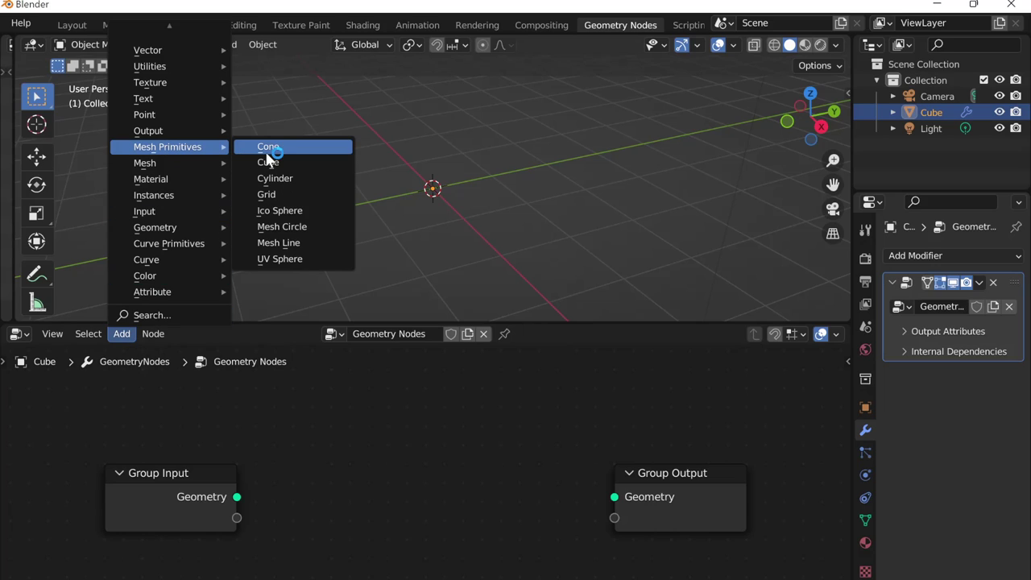
{"action": "left_click", "coordinate": [267, 153]}
{"action": "left_click", "coordinate": [348, 423]}
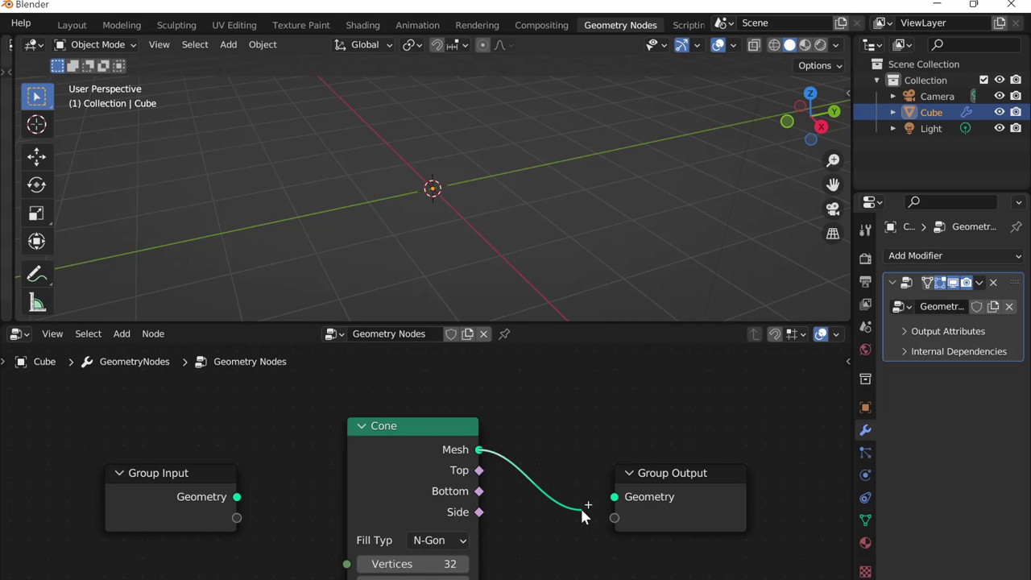
Step: Link the Cone's Mesh to the Group Output Geometry
{"action": "mouse_move", "coordinate": [479, 449]}
{"action": "left_mouse_down"}
{"action": "mouse_move", "coordinate": [614, 496]}
{"action": "mouse_move", "coordinate": [582, 481]}
{"action": "left_mouse_up"}
{"action": "scroll", "coordinate": [582, 482], "scroll_direction": "up", "scroll_amount": 1}
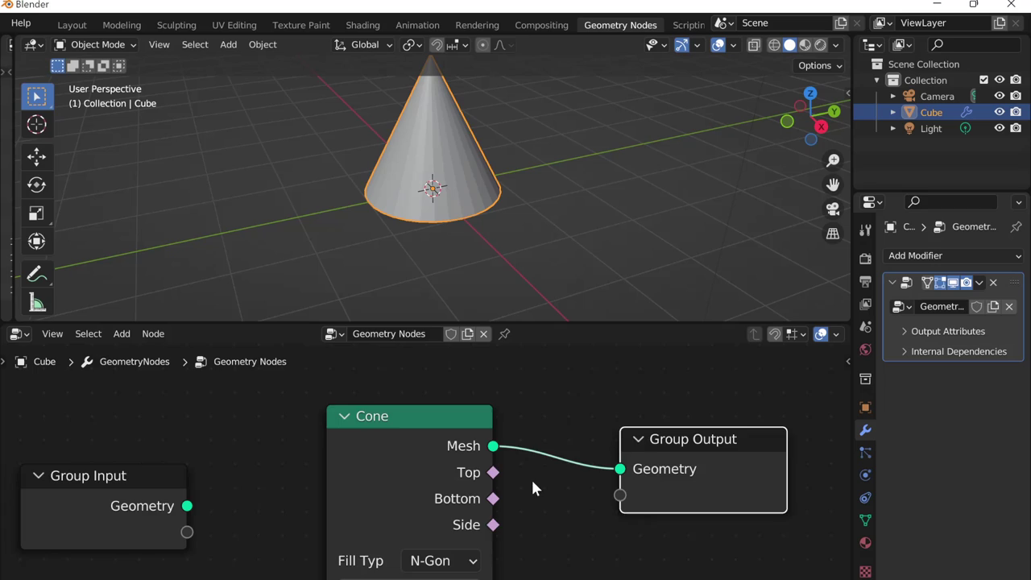
{"action": "middle_click_drag", "start_coordinate": [534, 486], "coordinate": [549, 339]}
{"action": "scroll", "coordinate": [541, 462], "scroll_direction": "up", "scroll_amount": 2}
{"action": "middle_click_drag", "start_coordinate": [541, 462], "coordinate": [588, 395]}
{"action": "scroll", "coordinate": [588, 400], "scroll_direction": "down", "scroll_amount": 1}
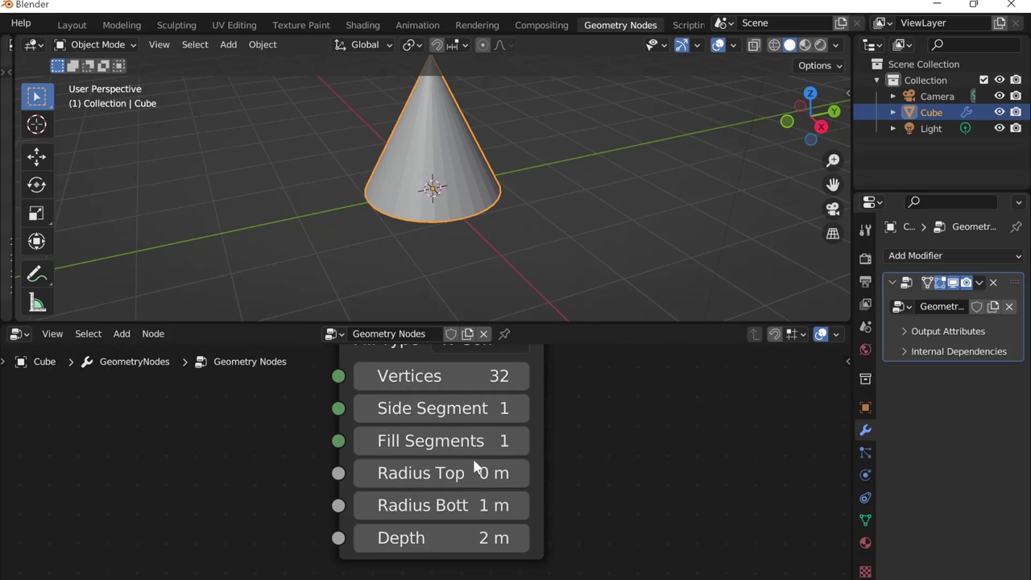
Step: Set the Cone's Radius Top to 1.4 m and Depth to 3 m, keeping Radius Bottom 1 m
{"action": "left_click_drag", "start_coordinate": [478, 473], "coordinate": [456, 451]}
{"action": "scroll", "coordinate": [494, 273], "scroll_direction": "down", "scroll_amount": 2}
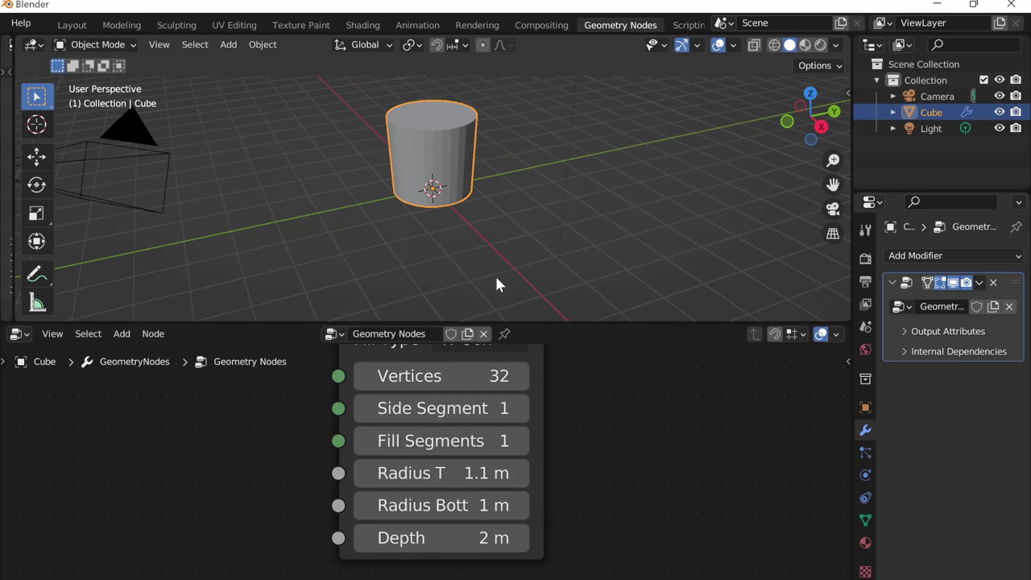
{"action": "left_click_drag", "start_coordinate": [475, 537], "coordinate": [515, 537]}
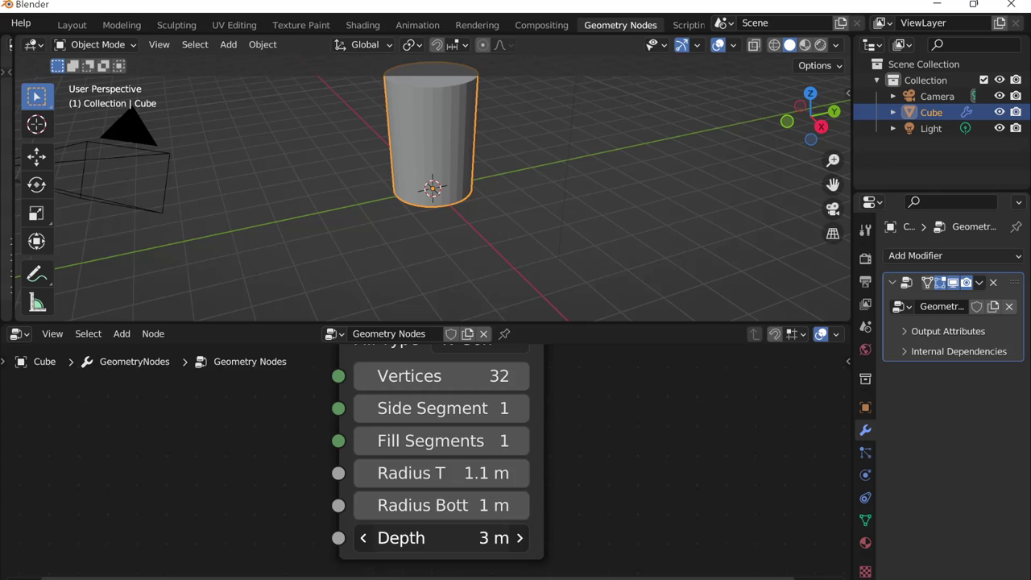
{"action": "scroll", "coordinate": [440, 240], "scroll_direction": "down", "scroll_amount": 3}
{"action": "left_click", "coordinate": [451, 505]}
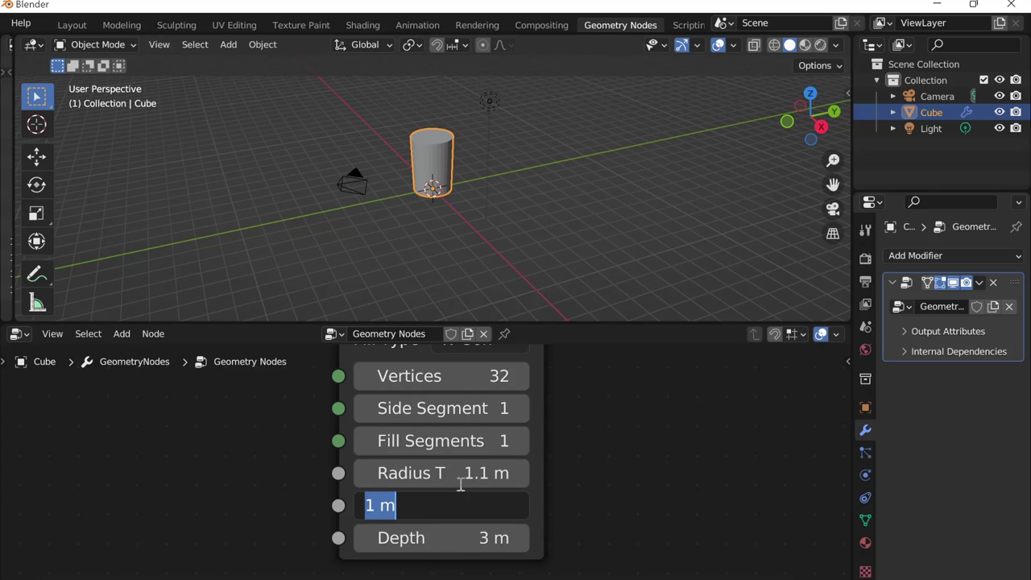
{"action": "left_click", "coordinate": [563, 480]}
{"action": "left_click_drag", "start_coordinate": [483, 473], "coordinate": [503, 473]}
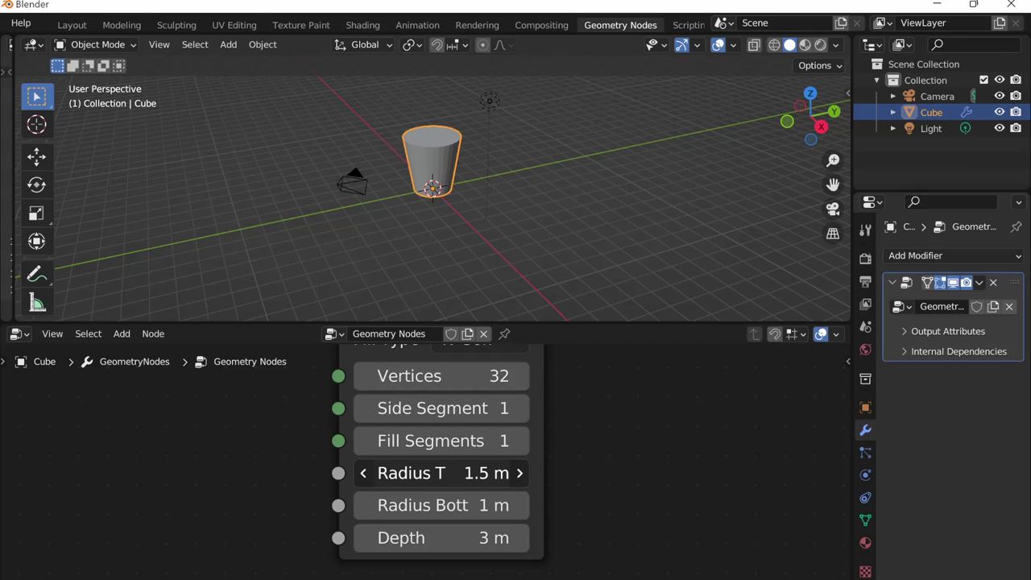
Step: Set the Cone's Fill Type to None so both ends stay open
{"action": "scroll", "coordinate": [495, 201], "scroll_direction": "up", "scroll_amount": 4}
{"action": "scroll", "coordinate": [552, 398], "scroll_direction": "up", "scroll_amount": 1}
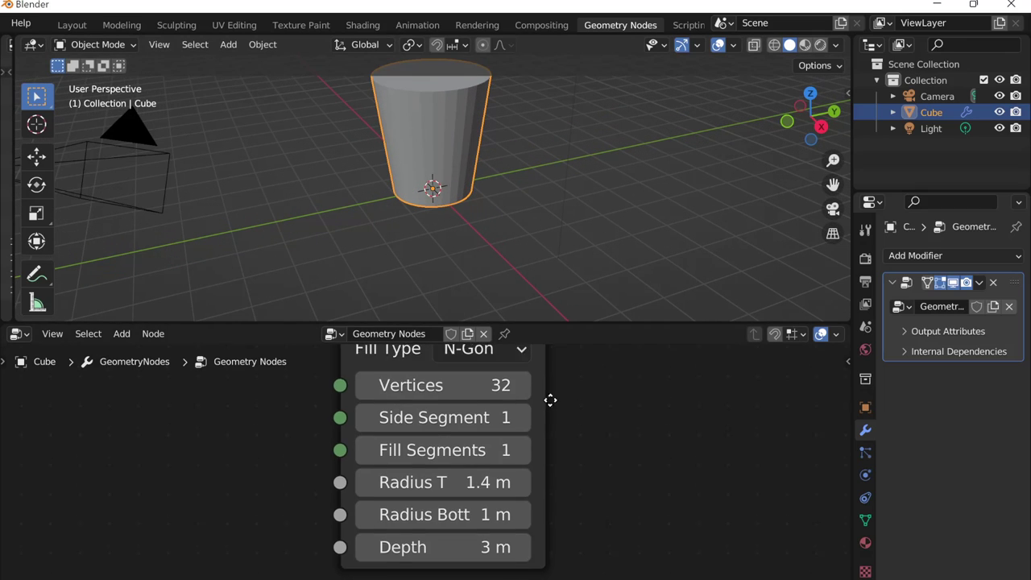
{"action": "scroll", "coordinate": [531, 394], "scroll_direction": "up", "scroll_amount": 3}
{"action": "left_click", "coordinate": [509, 391]}
{"action": "left_click", "coordinate": [499, 421]}
Step: Orbit the view to inspect the open tapered tube
{"action": "mouse_move", "coordinate": [502, 168]}
{"action": "middle_mouse_down"}
{"action": "mouse_move", "coordinate": [494, 274]}
{"action": "mouse_move", "coordinate": [542, 94]}
{"action": "mouse_move", "coordinate": [538, 314]}
{"action": "middle_mouse_up"}
{"action": "scroll", "coordinate": [594, 230], "scroll_direction": "up", "scroll_amount": 3}
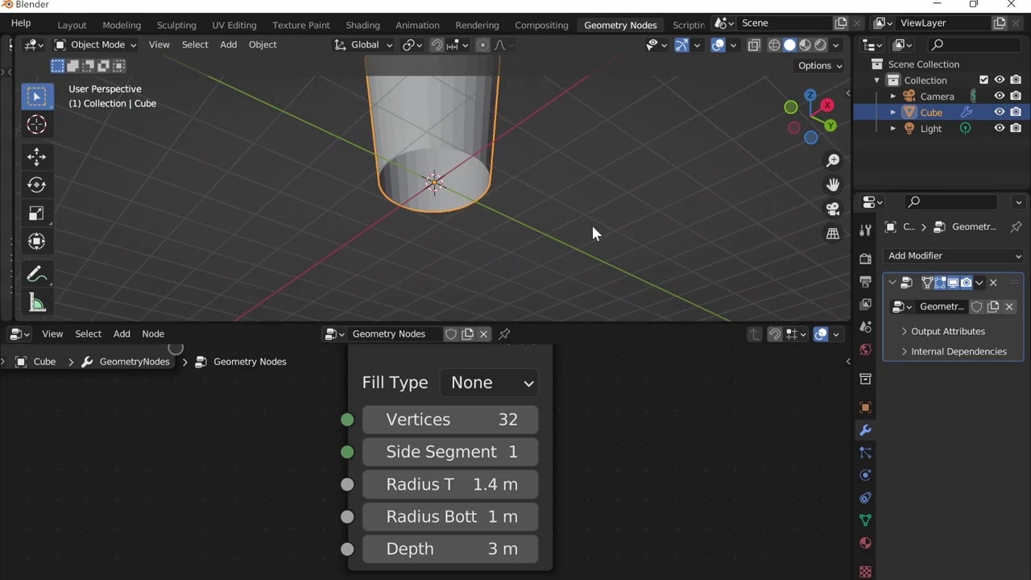
{"action": "scroll", "coordinate": [601, 239], "scroll_direction": "up", "scroll_amount": 2}
{"action": "middle_click_drag", "start_coordinate": [600, 239], "coordinate": [600, 168]}
{"action": "scroll", "coordinate": [542, 159], "scroll_direction": "down", "scroll_amount": 5}
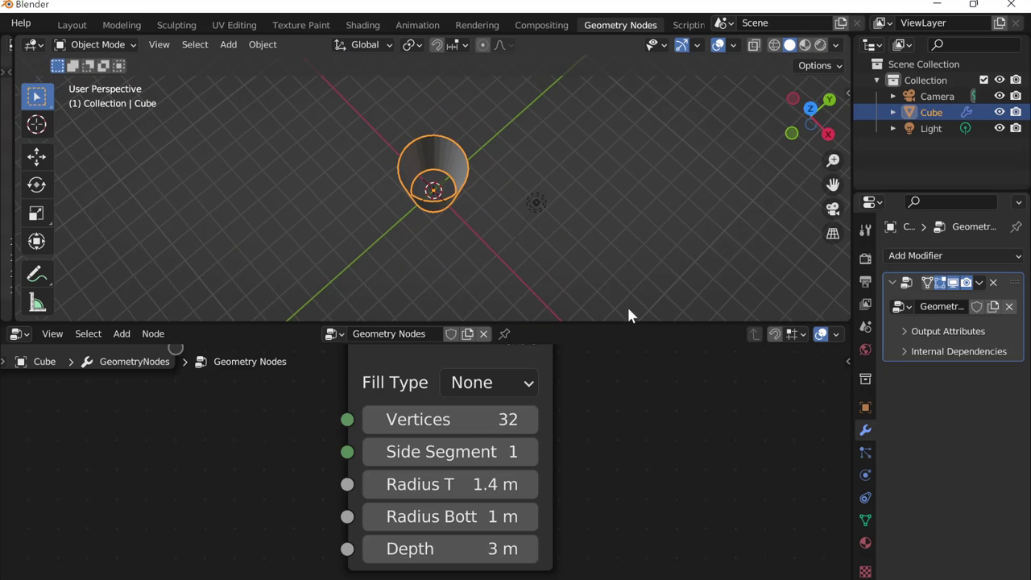
{"action": "scroll", "coordinate": [653, 413], "scroll_direction": "down", "scroll_amount": 4}
Step: Apply the geometry nodes modifier and return to the Layout workspace
{"action": "left_click", "coordinate": [978, 283]}
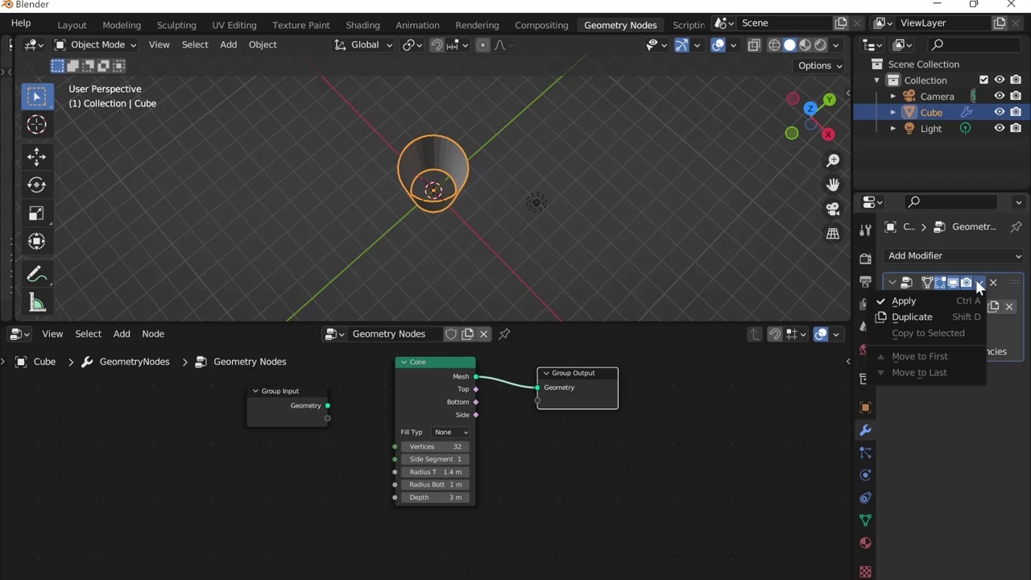
{"action": "left_click", "coordinate": [903, 301]}
{"action": "left_click", "coordinate": [86, 21]}
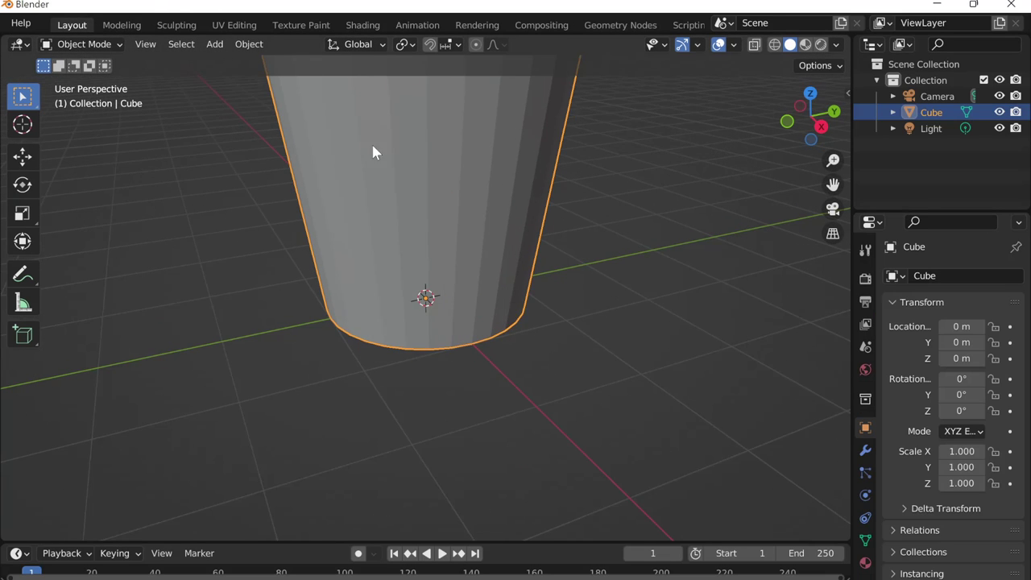
{"action": "middle_click_drag", "start_coordinate": [440, 285], "coordinate": [471, 368]}
{"action": "scroll", "coordinate": [441, 270], "scroll_direction": "down", "scroll_amount": 4}
Step: Give the cup smooth shading
{"action": "right_click", "coordinate": [428, 242]}
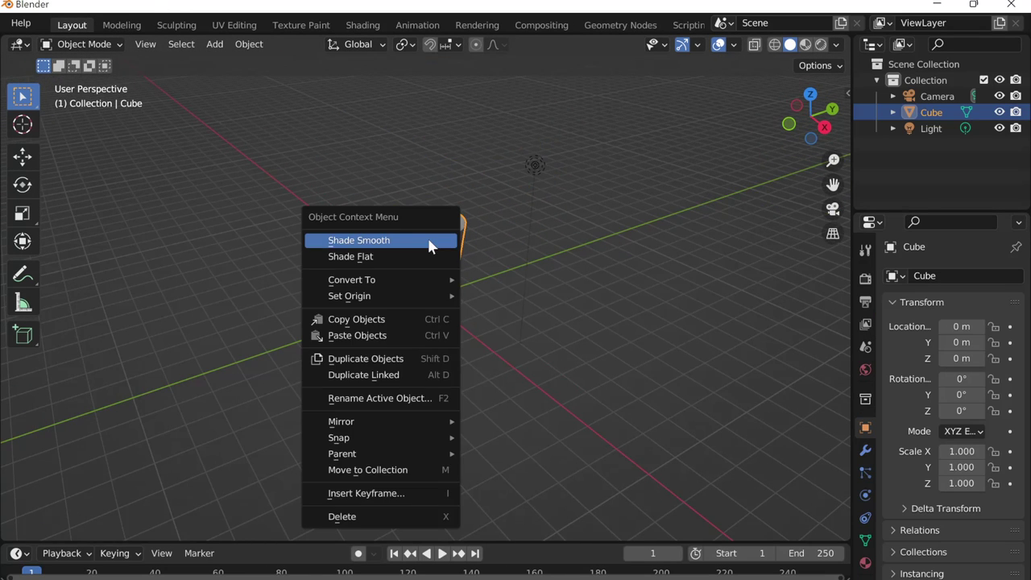
{"action": "left_click", "coordinate": [428, 241]}
{"action": "scroll", "coordinate": [466, 239], "scroll_direction": "up", "scroll_amount": 5}
{"action": "mouse_move", "coordinate": [465, 240]}
{"action": "middle_mouse_down"}
{"action": "mouse_move", "coordinate": [520, 386]}
{"action": "mouse_move", "coordinate": [504, 358]}
{"action": "mouse_move", "coordinate": [471, 184]}
{"action": "mouse_move", "coordinate": [470, 120]}
{"action": "middle_mouse_up"}
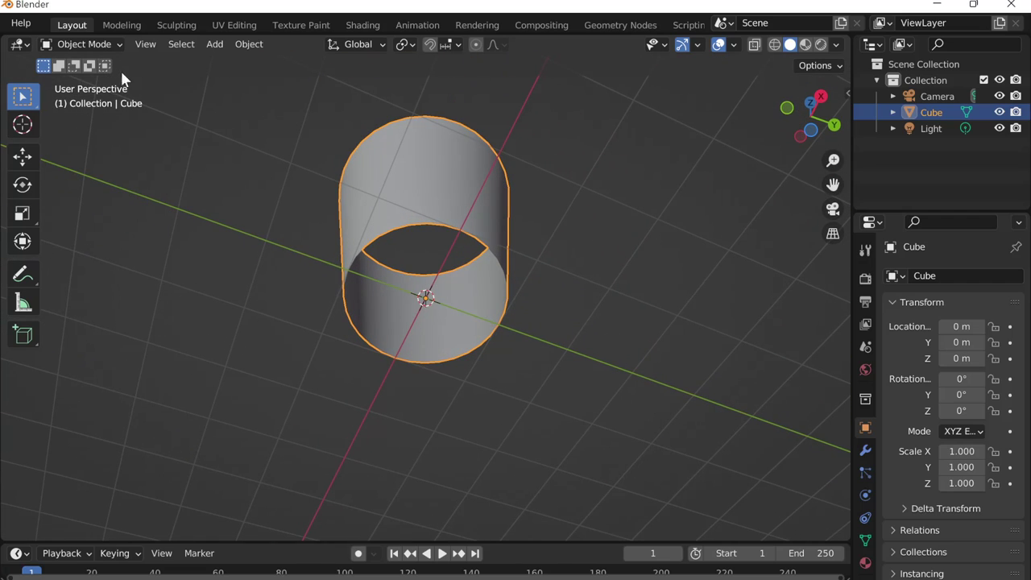
Step: In Edit Mode, select the cup's bottom rim edge loop and fill it with a face
{"action": "left_click", "coordinate": [81, 43]}
{"action": "left_click", "coordinate": [92, 78]}
{"action": "scroll", "coordinate": [303, 163], "scroll_direction": "up", "scroll_amount": 2}
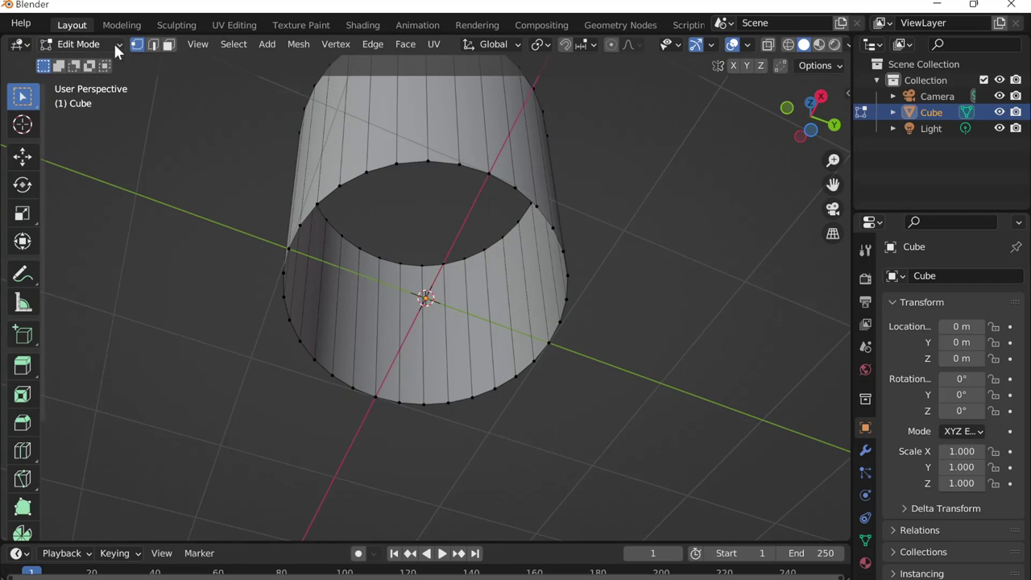
{"action": "left_click", "coordinate": [151, 45]}
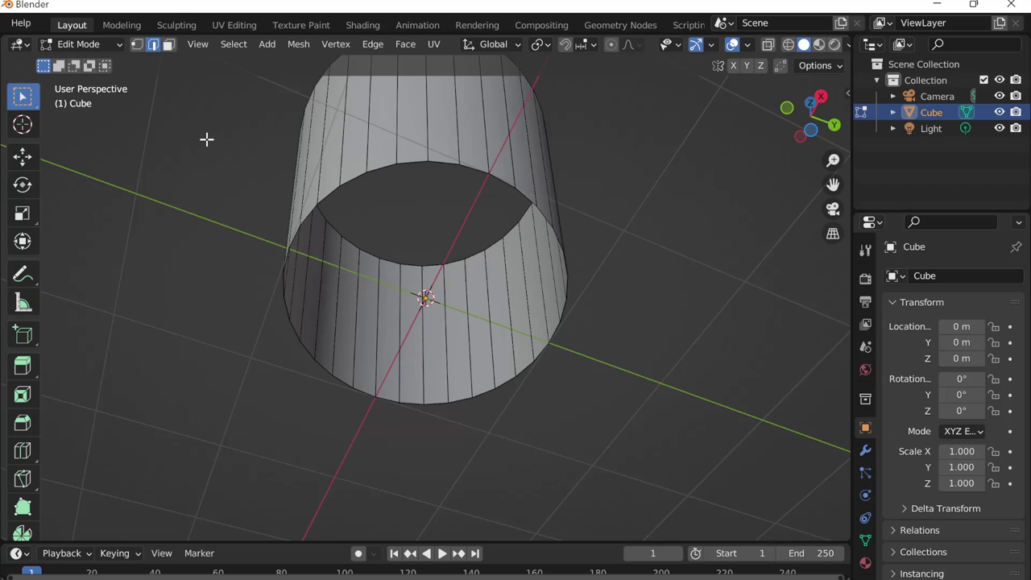
{"action": "left_click", "coordinate": [334, 192], "text": "alt"}
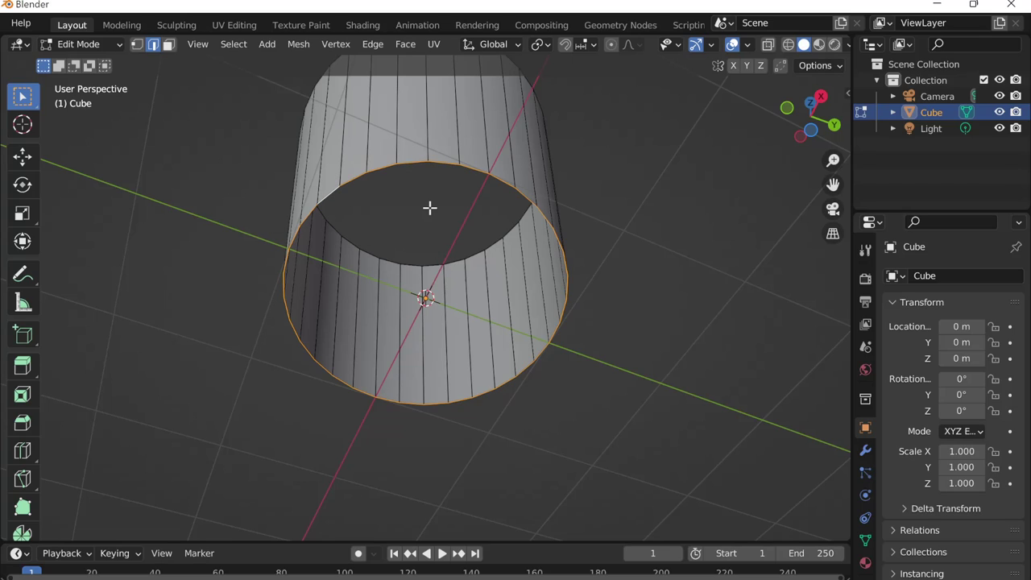
{"action": "key", "text": "f"}
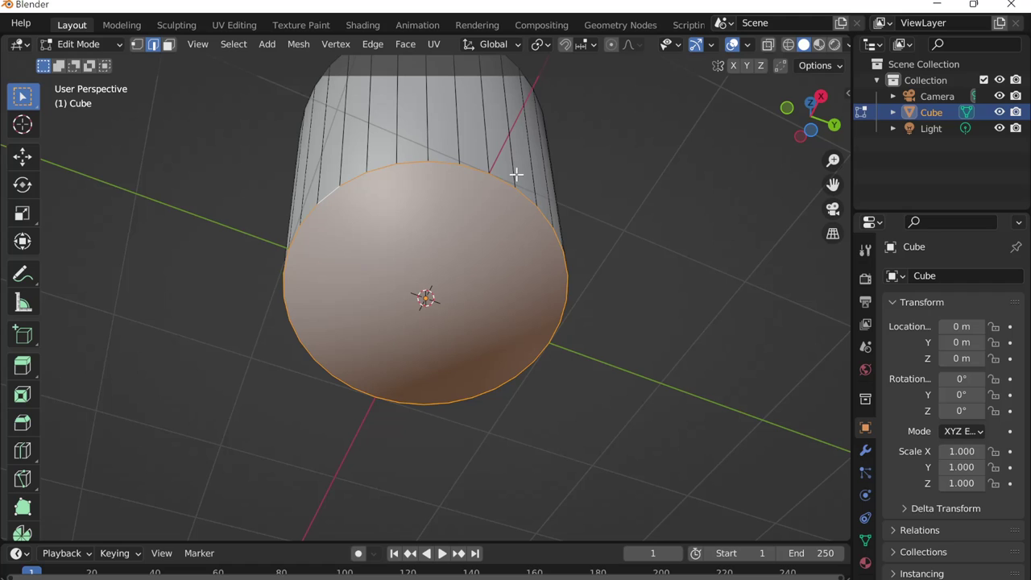
Step: Switch back to Object Mode and orbit to look down at the cup
{"action": "mouse_move", "coordinate": [439, 171]}
{"action": "middle_mouse_down"}
{"action": "mouse_move", "coordinate": [534, 195]}
{"action": "mouse_move", "coordinate": [460, 274]}
{"action": "middle_mouse_up"}
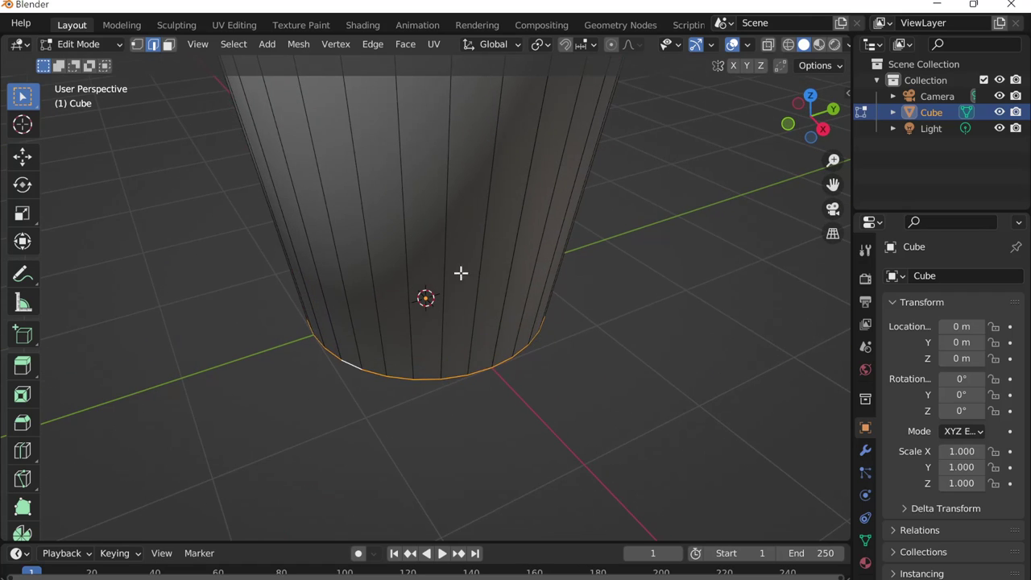
{"action": "scroll", "coordinate": [459, 273], "scroll_direction": "down", "scroll_amount": 5}
{"action": "left_click", "coordinate": [111, 45]}
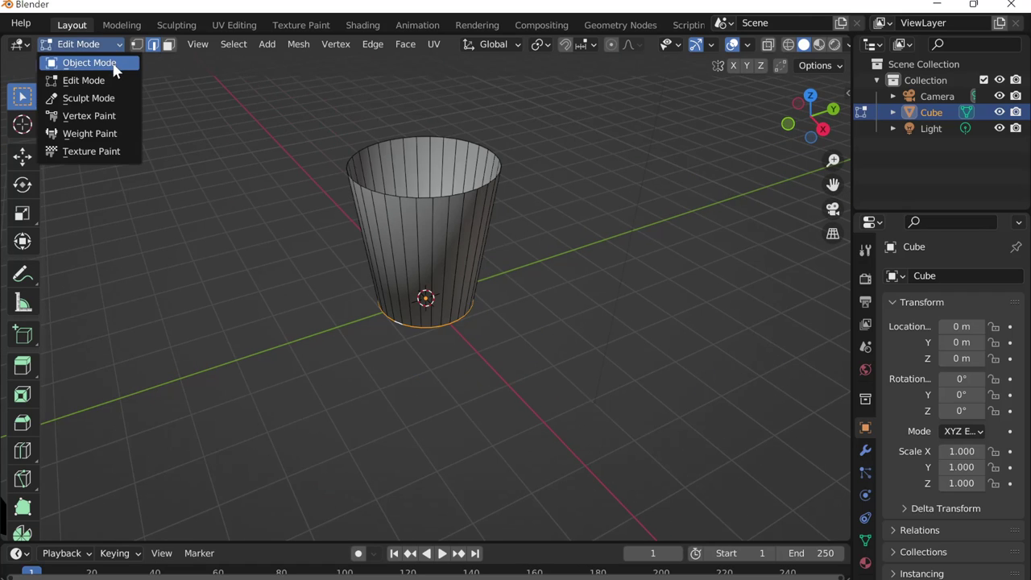
{"action": "left_click", "coordinate": [112, 62]}
{"action": "mouse_move", "coordinate": [466, 174]}
{"action": "middle_mouse_down"}
{"action": "mouse_move", "coordinate": [470, 296]}
{"action": "mouse_move", "coordinate": [468, 183]}
{"action": "mouse_move", "coordinate": [664, 155]}
{"action": "middle_mouse_up"}
Step: Add a plane and scale it up into a large floor under the cup
{"action": "scroll", "coordinate": [569, 202], "scroll_direction": "down", "scroll_amount": 5}
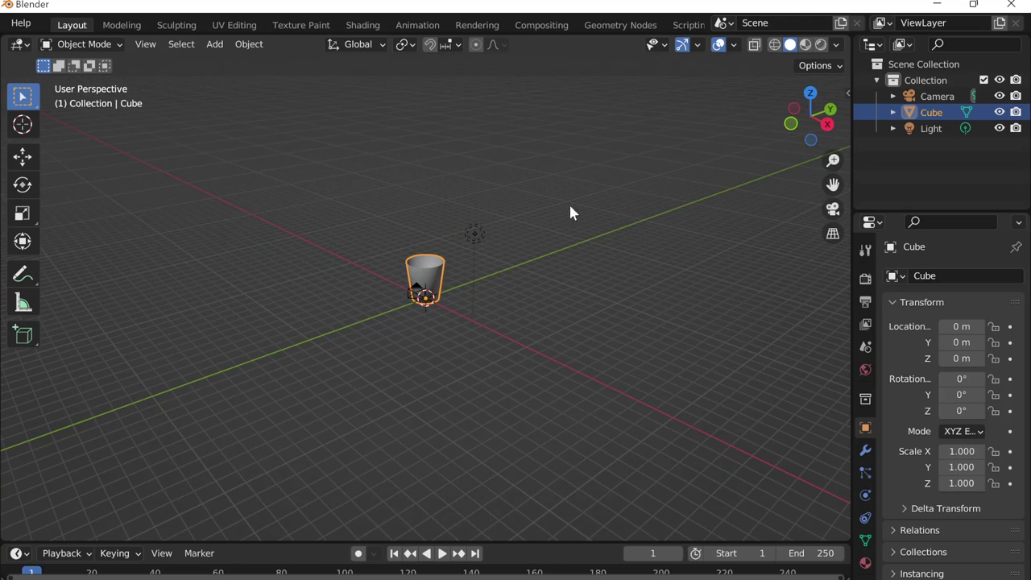
{"action": "mouse_move", "coordinate": [568, 202]}
{"action": "middle_mouse_down"}
{"action": "mouse_move", "coordinate": [469, 244]}
{"action": "mouse_move", "coordinate": [461, 376]}
{"action": "middle_mouse_up"}
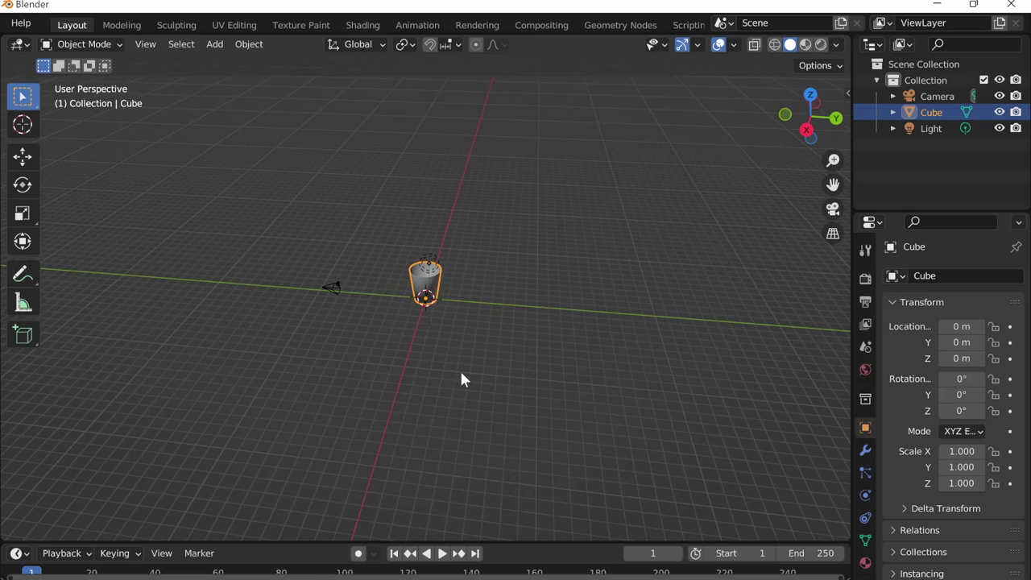
{"action": "key", "text": "shift+a"}
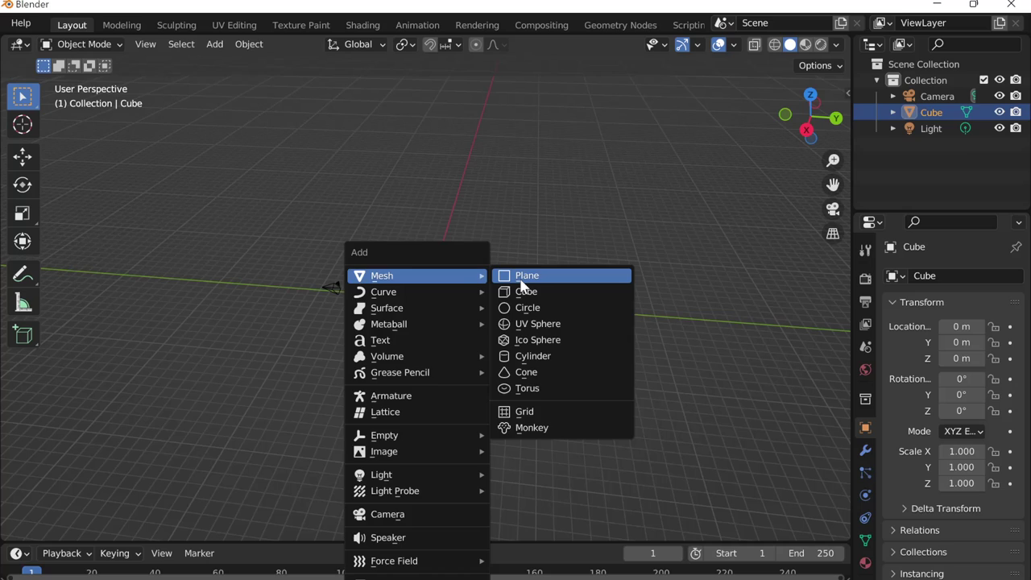
{"action": "left_click", "coordinate": [522, 278]}
{"action": "key", "text": "s"}
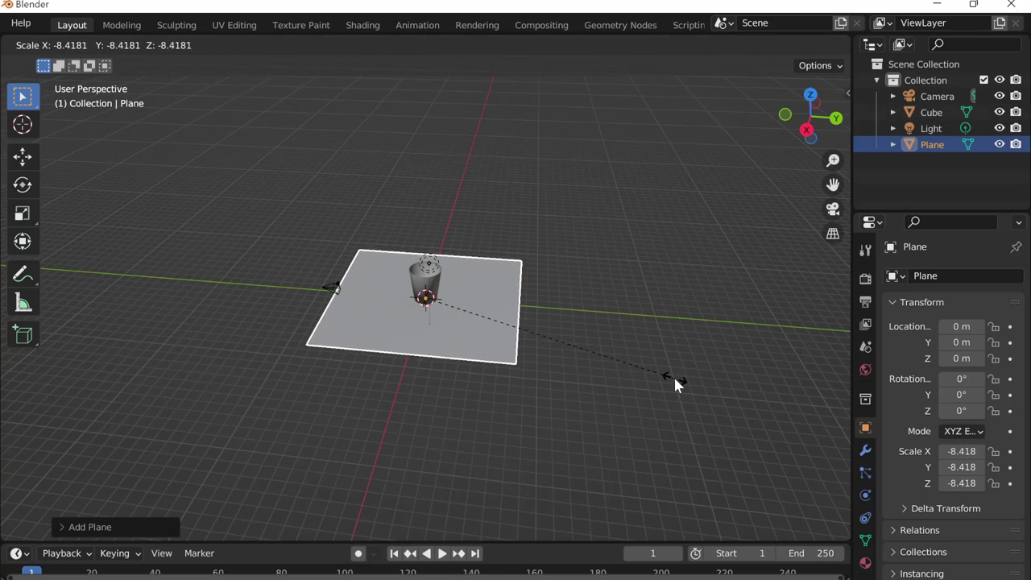
{"action": "left_click", "coordinate": [673, 376]}
{"action": "scroll", "coordinate": [538, 325], "scroll_direction": "up", "scroll_amount": 3}
{"action": "scroll", "coordinate": [539, 325], "scroll_direction": "up", "scroll_amount": 2}
Step: Extrude the plane's back edge straight up along Z into a tall wall
{"action": "key", "text": "Tab"}
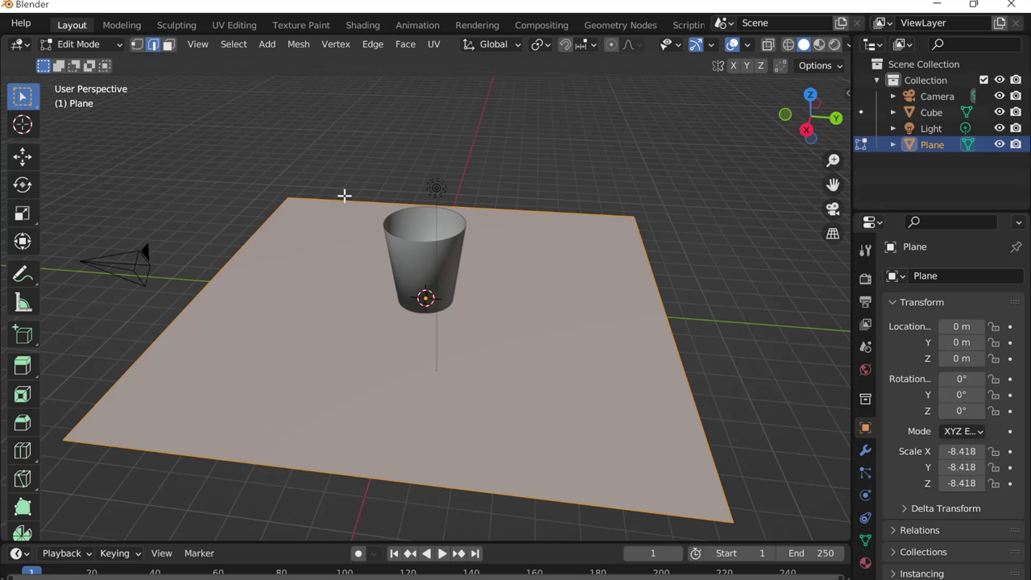
{"action": "key", "text": "grave"}
{"action": "left_click", "coordinate": [259, 147]}
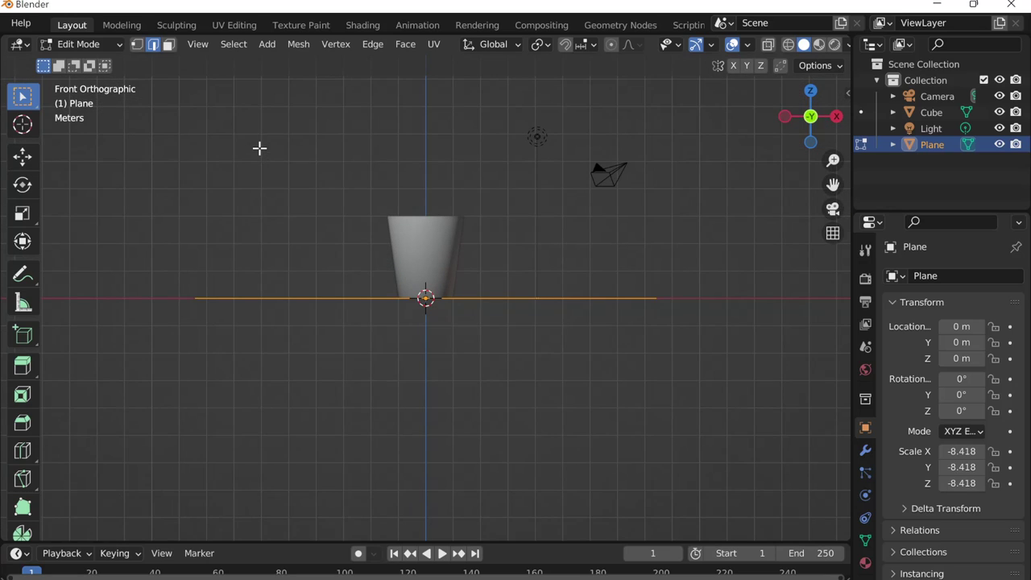
{"action": "mouse_move", "coordinate": [259, 147]}
{"action": "middle_mouse_down"}
{"action": "mouse_move", "coordinate": [371, 188]}
{"action": "mouse_move", "coordinate": [285, 277]}
{"action": "middle_mouse_up"}
{"action": "left_click", "coordinate": [311, 255]}
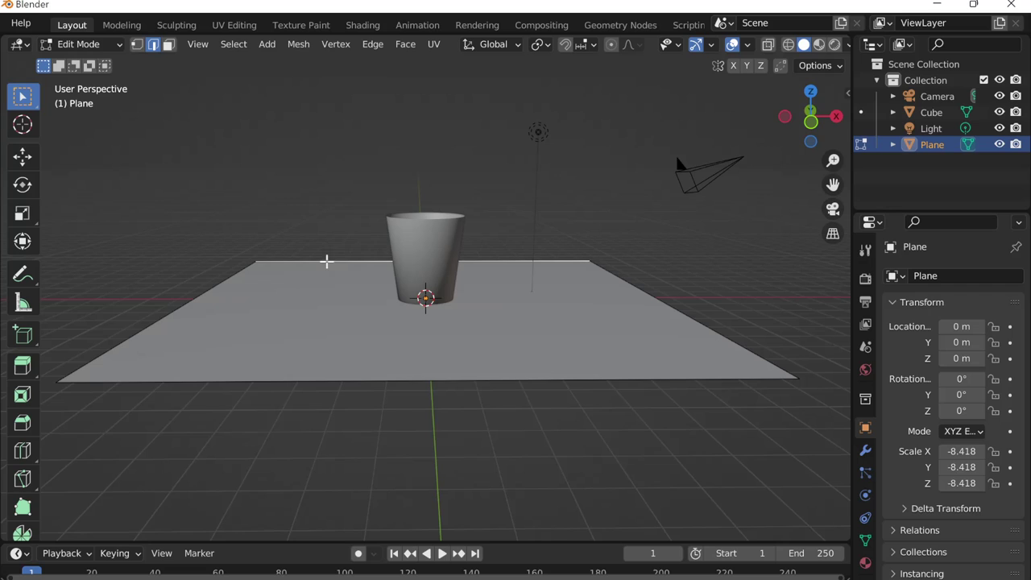
{"action": "key", "text": "e"}
{"action": "key", "text": "z"}
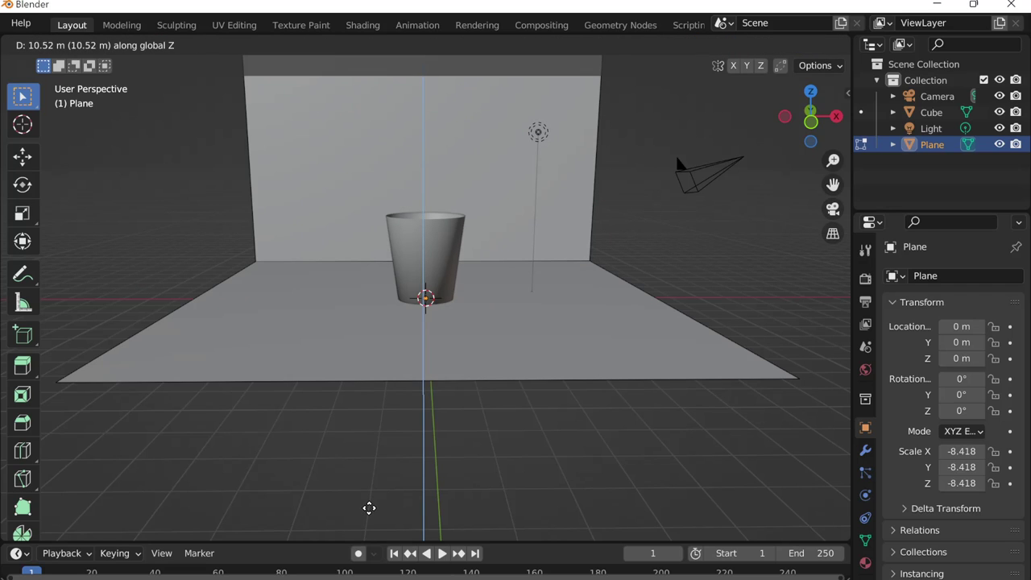
{"action": "left_click", "coordinate": [369, 507]}
{"action": "scroll", "coordinate": [525, 276], "scroll_direction": "down", "scroll_amount": 5}
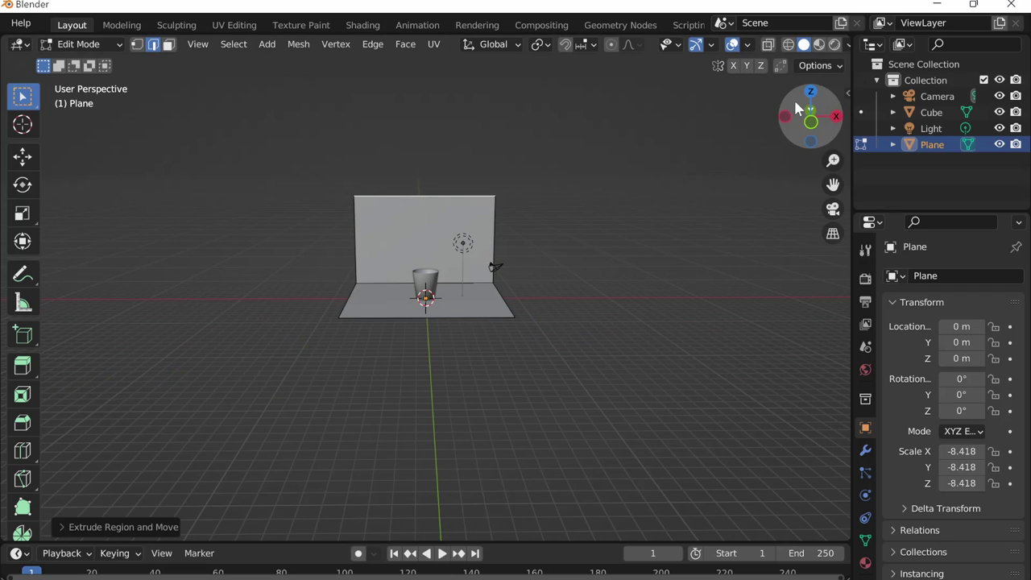
{"action": "key", "text": "Tab"}
Step: Add a Bevel modifier to round the floor-to-wall corner, then apply it
{"action": "middle_click_drag", "start_coordinate": [609, 328], "coordinate": [506, 352]}
{"action": "scroll", "coordinate": [506, 352], "scroll_direction": "up", "scroll_amount": 5}
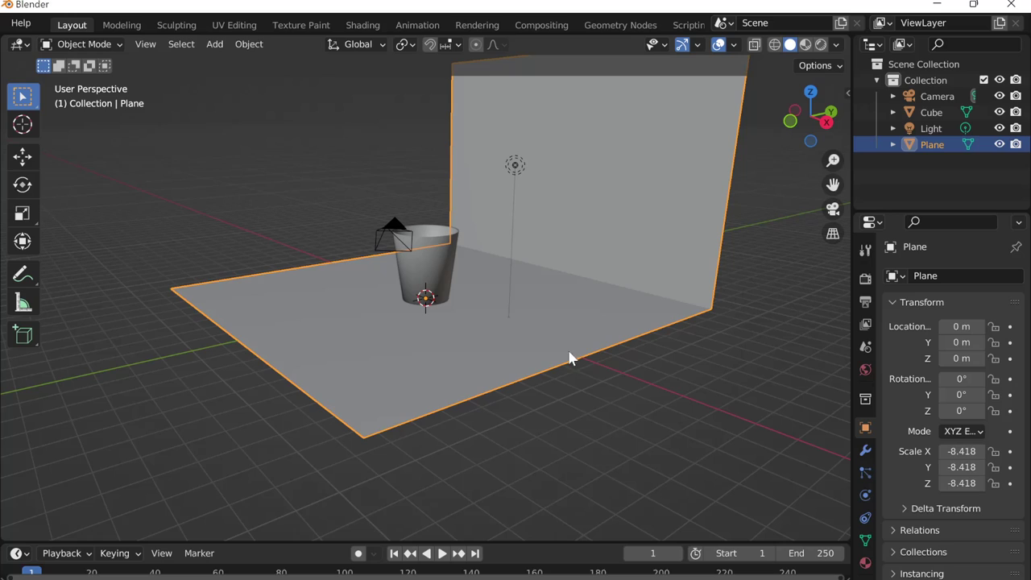
{"action": "left_click", "coordinate": [863, 449]}
{"action": "left_click", "coordinate": [905, 276]}
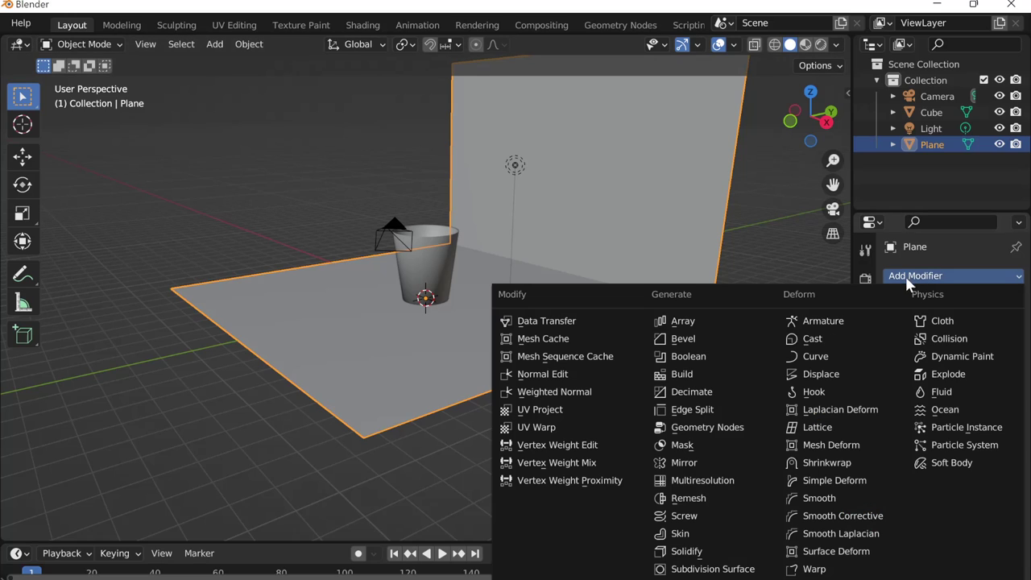
{"action": "left_click", "coordinate": [709, 338]}
{"action": "mouse_move", "coordinate": [969, 363]}
{"action": "left_mouse_down"}
{"action": "mouse_move", "coordinate": [1014, 364]}
{"action": "mouse_move", "coordinate": [1023, 384]}
{"action": "left_mouse_up"}
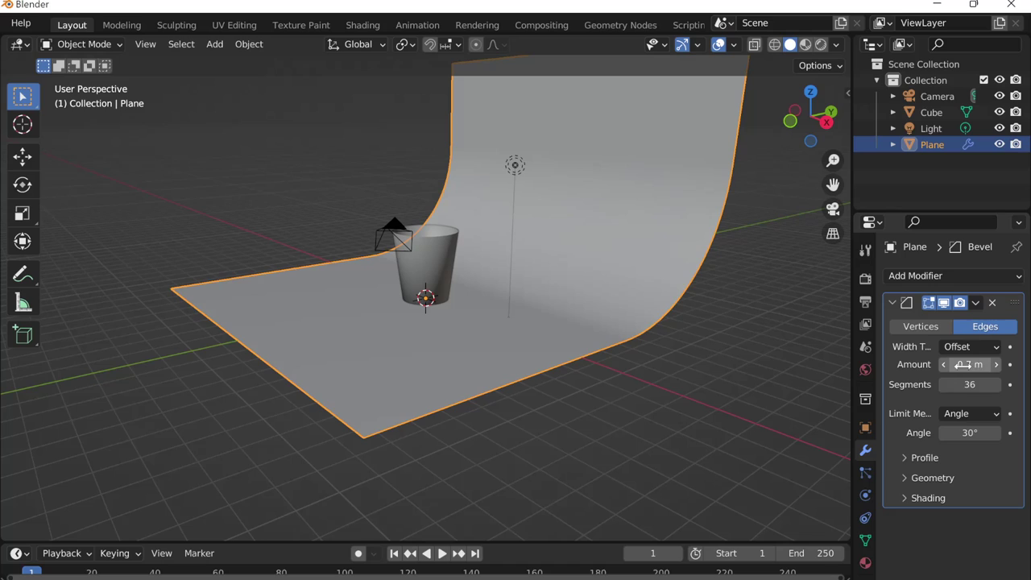
{"action": "left_click_drag", "start_coordinate": [970, 364], "coordinate": [950, 364]}
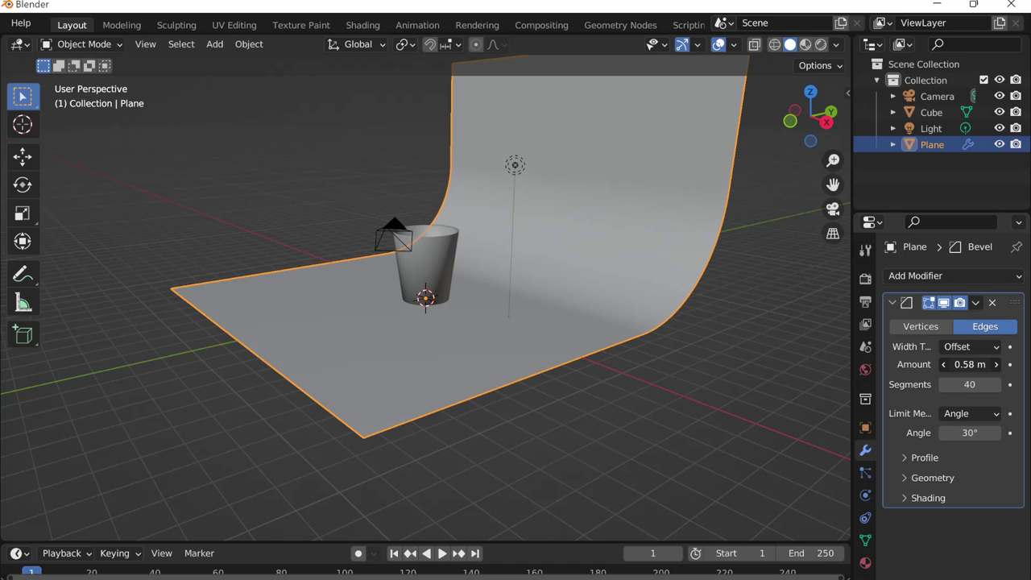
{"action": "left_click", "coordinate": [974, 308]}
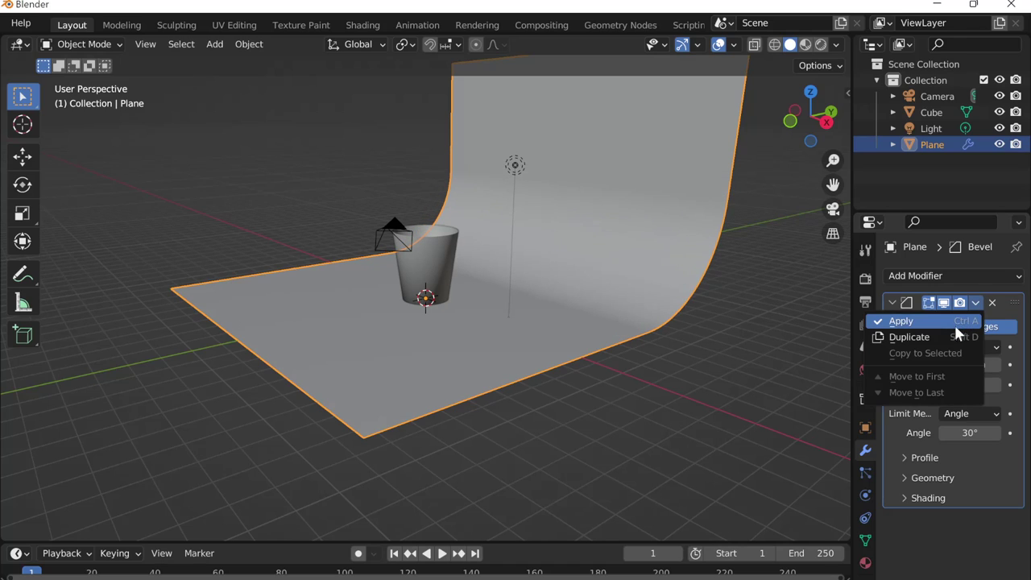
{"action": "left_click", "coordinate": [952, 325]}
Step: Shade the backdrop smooth and widen it along the X axis
{"action": "right_click", "coordinate": [683, 255]}
{"action": "left_click", "coordinate": [682, 246]}
{"action": "middle_click_drag", "start_coordinate": [652, 265], "coordinate": [537, 356]}
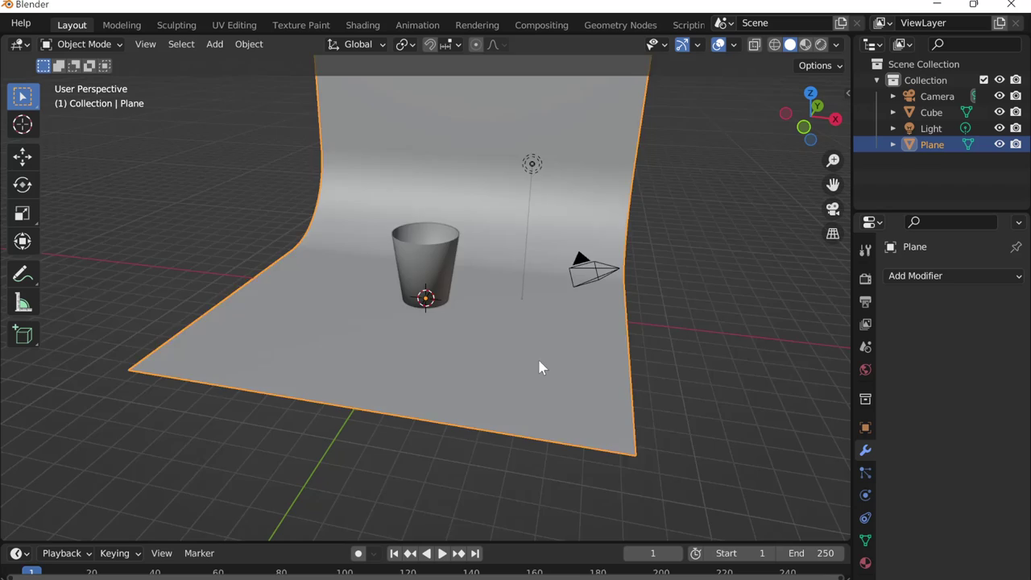
{"action": "scroll", "coordinate": [536, 357], "scroll_direction": "down", "scroll_amount": 4}
{"action": "key", "text": "s"}
{"action": "key", "text": "x"}
{"action": "left_click", "coordinate": [598, 361]}
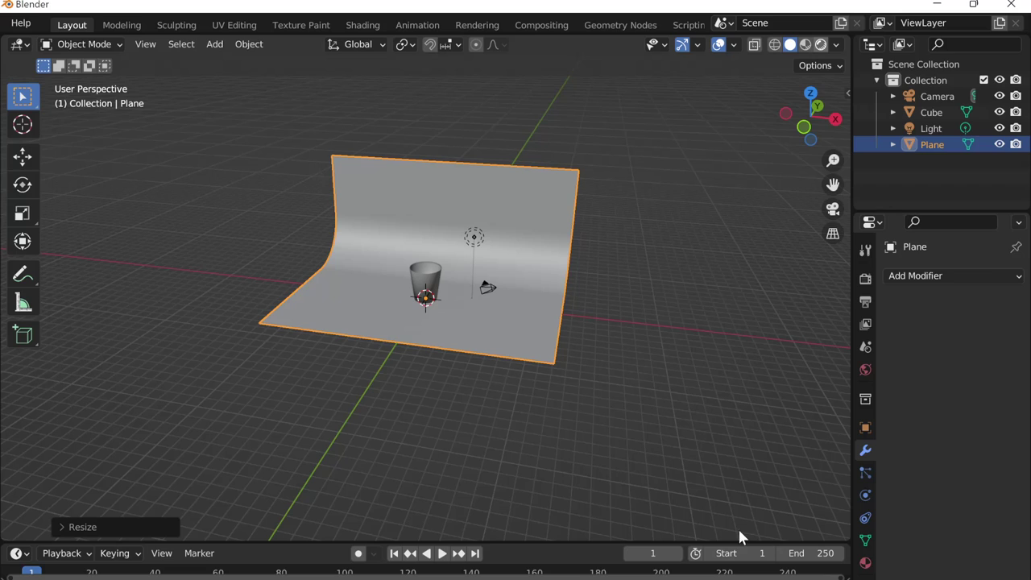
Step: Switch the viewport to Rendered shading and select the cup
{"action": "left_click", "coordinate": [820, 45]}
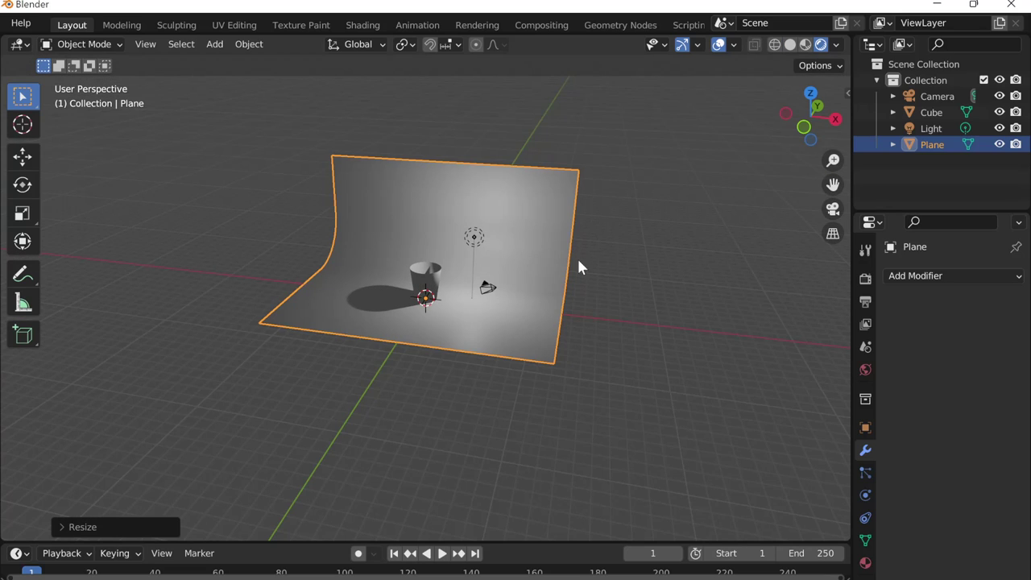
{"action": "scroll", "coordinate": [484, 270], "scroll_direction": "up", "scroll_amount": 3}
{"action": "left_click", "coordinate": [433, 252]}
{"action": "scroll", "coordinate": [451, 330], "scroll_direction": "up", "scroll_amount": 4}
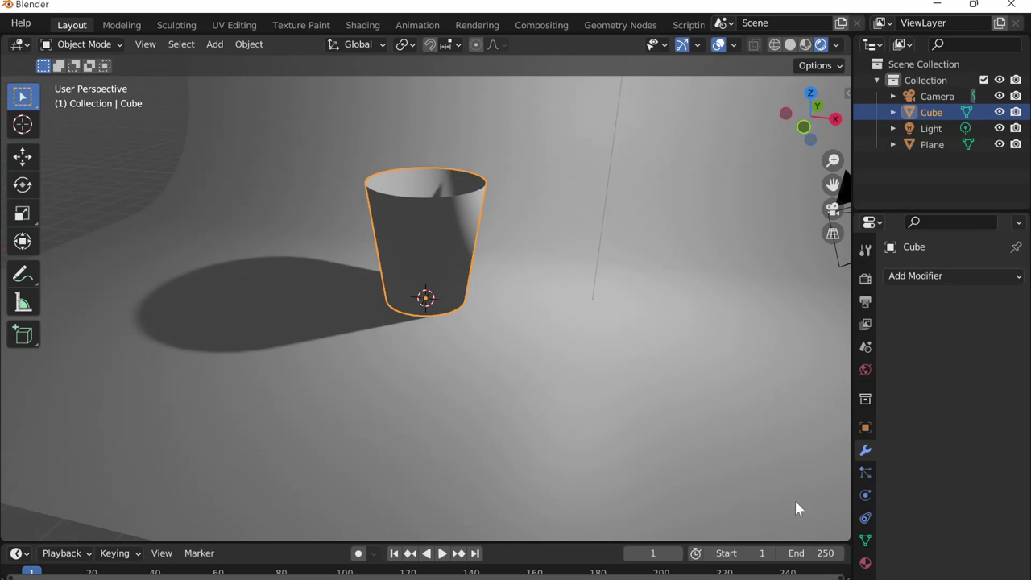
Step: Give the cup a Glass BSDF surface with roughness 0.214
{"action": "left_click", "coordinate": [865, 564]}
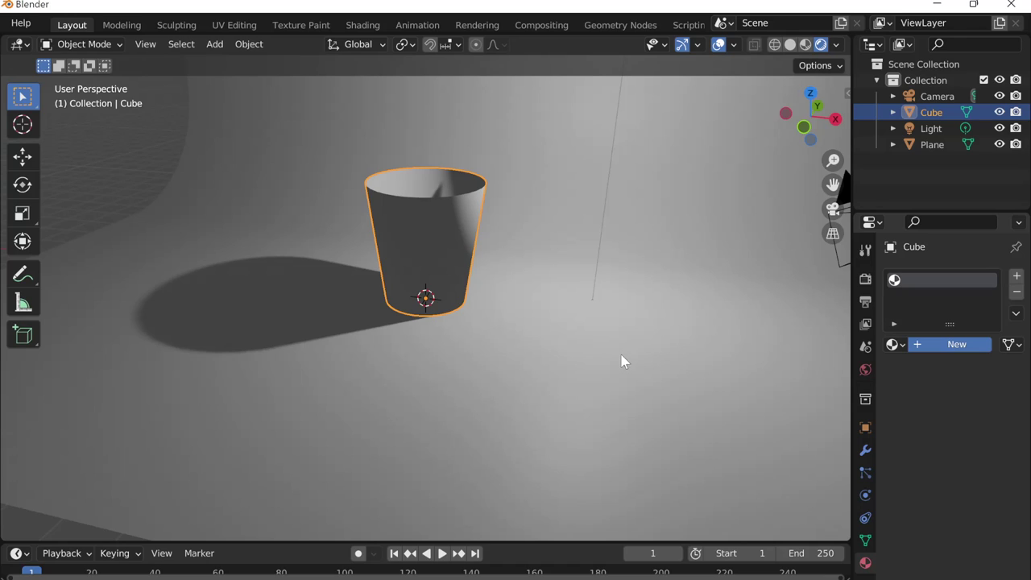
{"action": "left_click", "coordinate": [963, 397]}
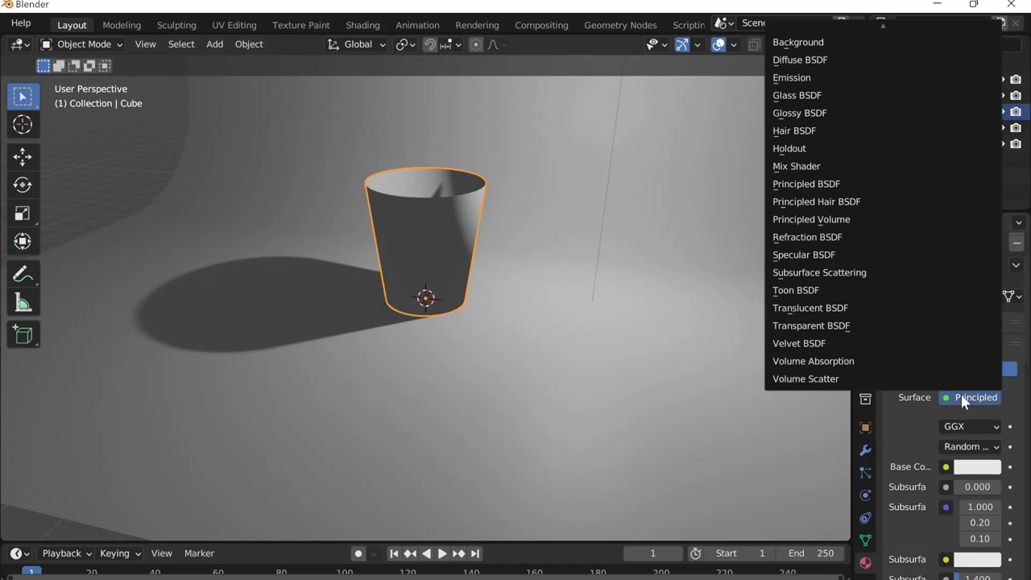
{"action": "left_click", "coordinate": [822, 95]}
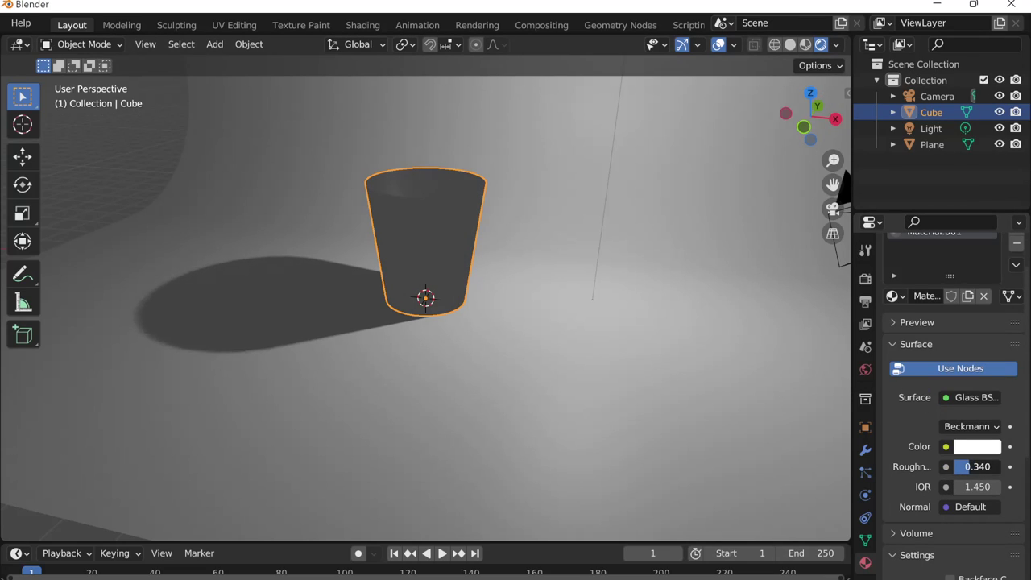
{"action": "left_click_drag", "start_coordinate": [977, 466], "coordinate": [966, 466]}
{"action": "scroll", "coordinate": [939, 426], "scroll_direction": "down", "scroll_amount": 2}
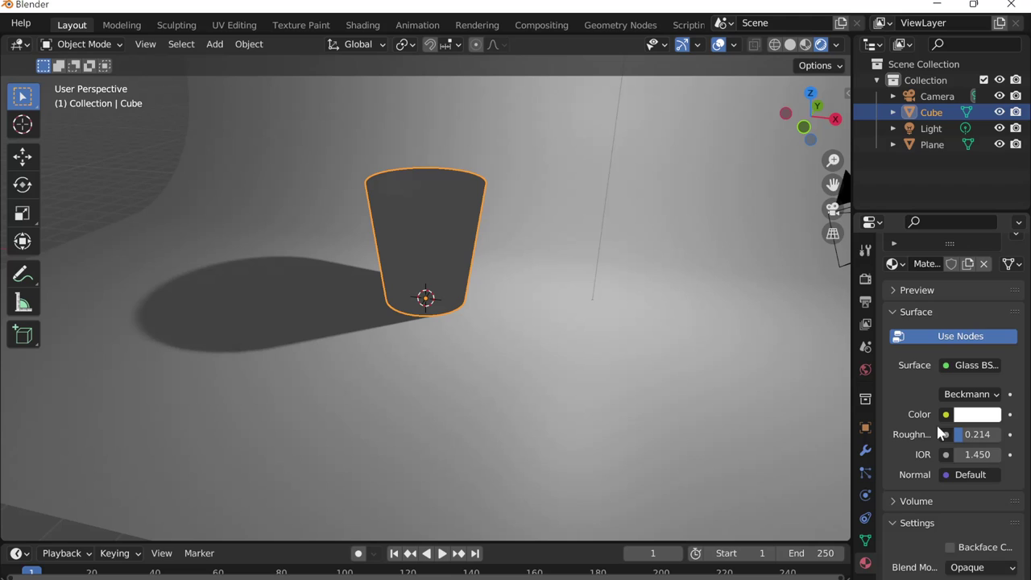
{"action": "scroll", "coordinate": [904, 462], "scroll_direction": "up", "scroll_amount": 1}
{"action": "scroll", "coordinate": [903, 464], "scroll_direction": "up", "scroll_amount": 2}
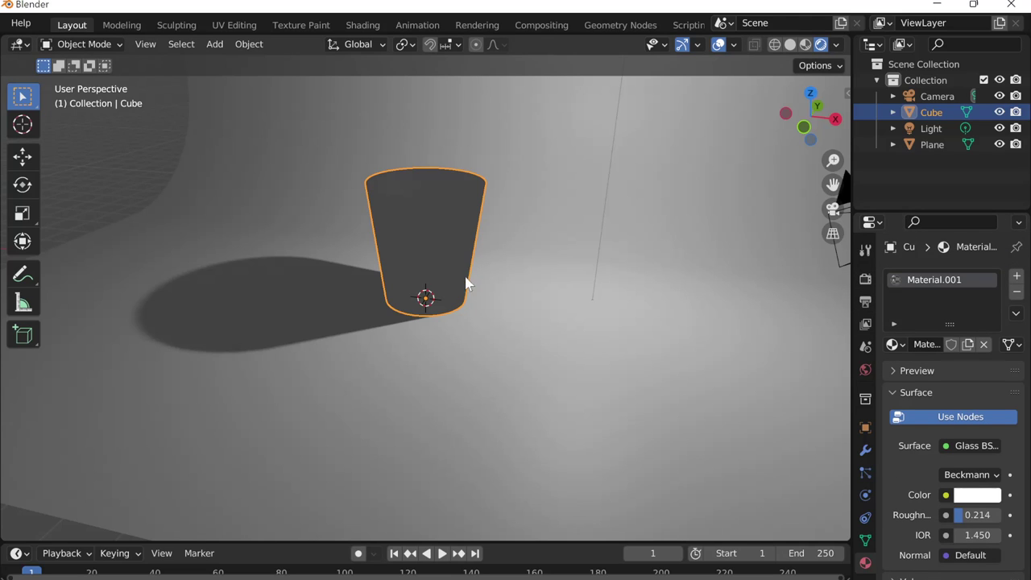
{"action": "mouse_move", "coordinate": [467, 283]}
{"action": "middle_mouse_down"}
{"action": "mouse_move", "coordinate": [529, 334]}
{"action": "mouse_move", "coordinate": [524, 324]}
{"action": "mouse_move", "coordinate": [534, 405]}
{"action": "mouse_move", "coordinate": [521, 367]}
{"action": "middle_mouse_up"}
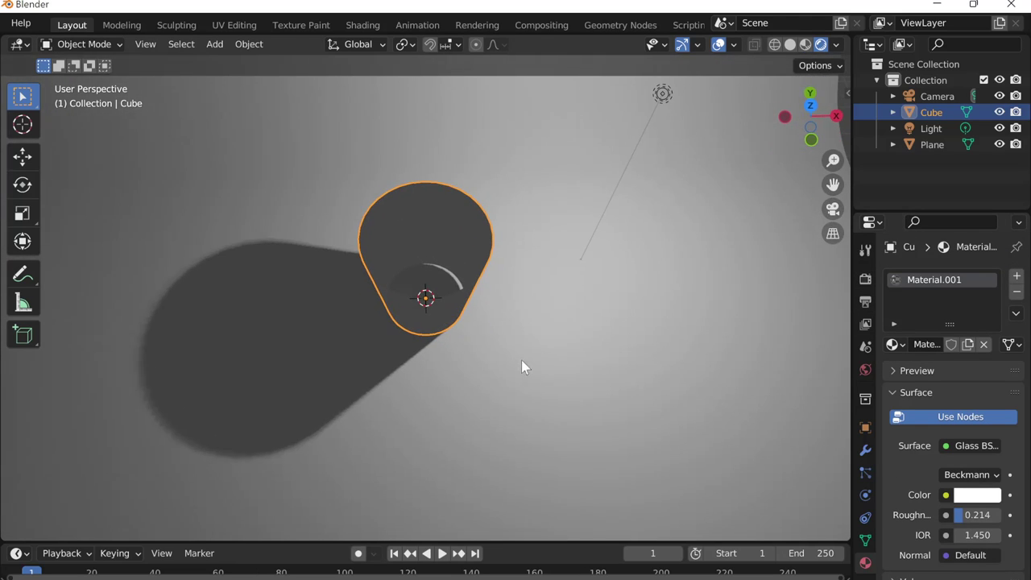
Step: Switch the render engine to Cycles
{"action": "left_click", "coordinate": [865, 276]}
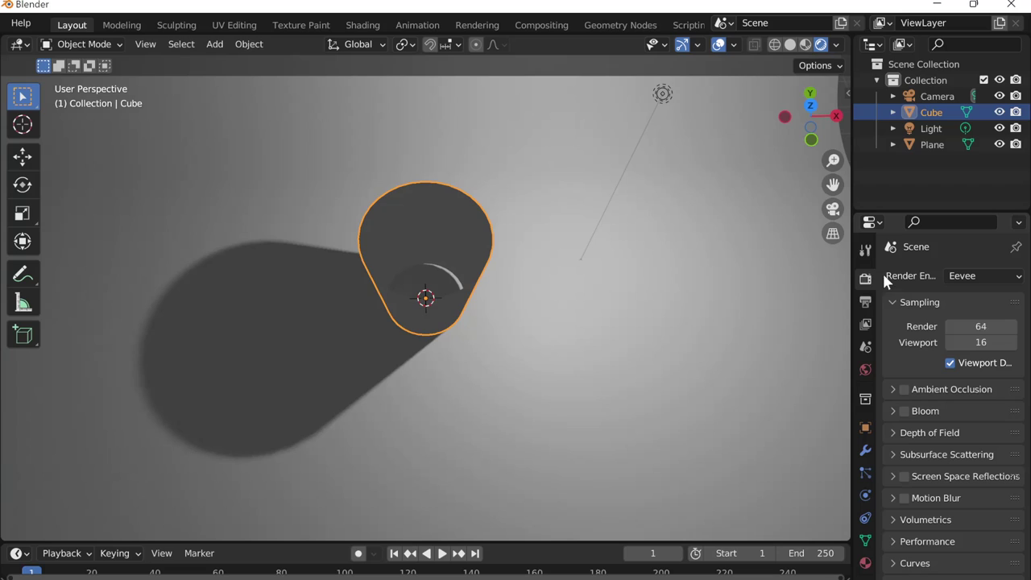
{"action": "left_click", "coordinate": [952, 276]}
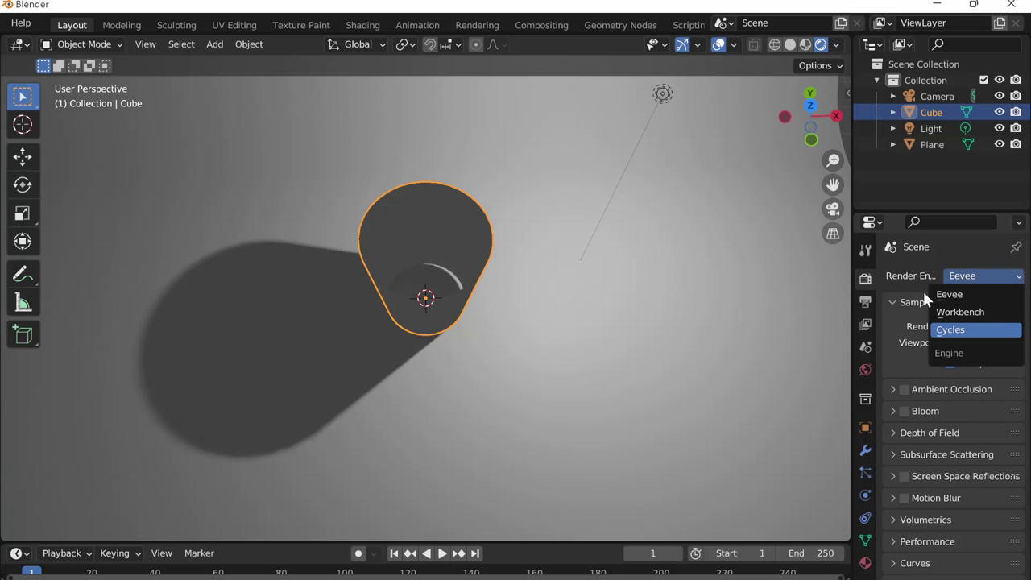
{"action": "left_click", "coordinate": [962, 328]}
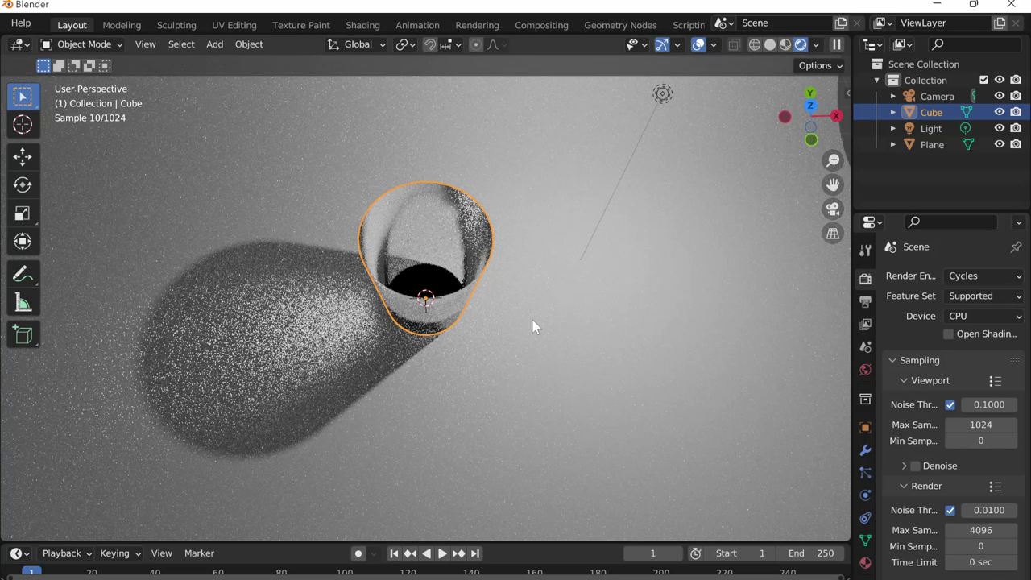
{"action": "mouse_move", "coordinate": [470, 314]}
{"action": "middle_mouse_down"}
{"action": "mouse_move", "coordinate": [520, 361]}
{"action": "mouse_move", "coordinate": [497, 294]}
{"action": "mouse_move", "coordinate": [551, 314]}
{"action": "middle_mouse_up"}
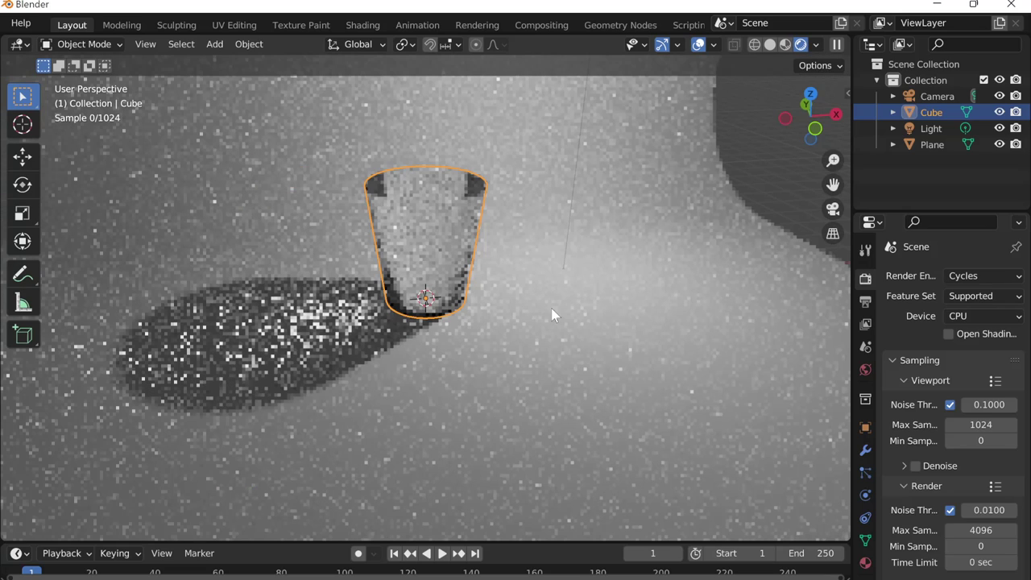
{"action": "scroll", "coordinate": [950, 329], "scroll_direction": "down", "scroll_amount": 7}
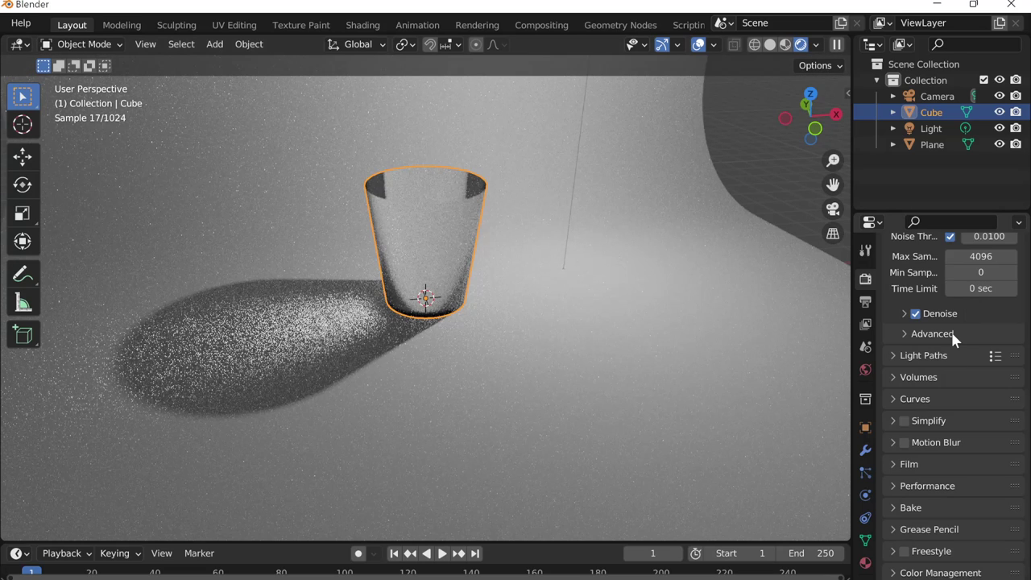
Step: Under Light Paths > Clamping, set Direct Light to 4 and Indirect Light to 1
{"action": "left_click", "coordinate": [923, 355]}
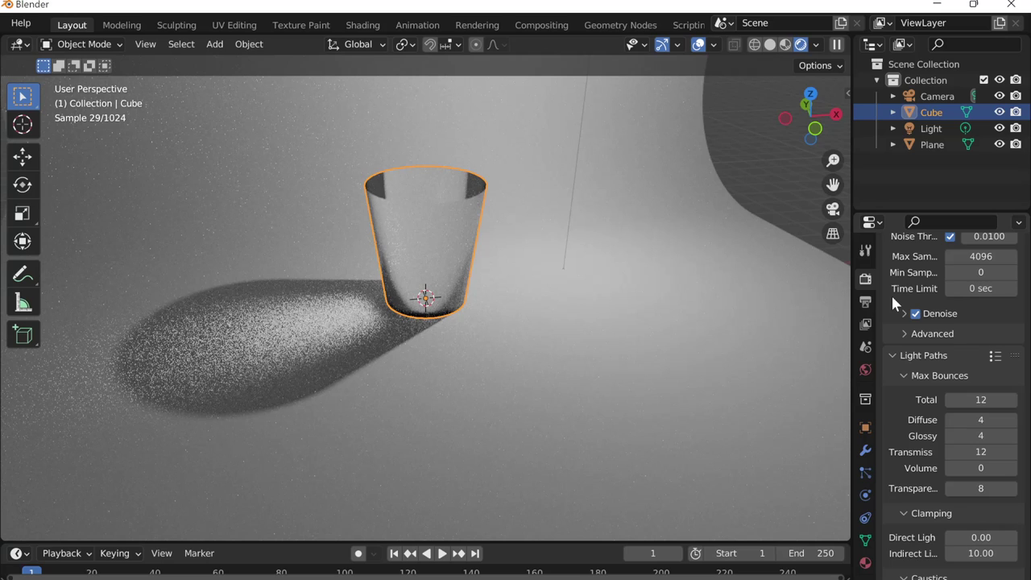
{"action": "scroll", "coordinate": [951, 339], "scroll_direction": "down", "scroll_amount": 5}
{"action": "left_click", "coordinate": [991, 362]}
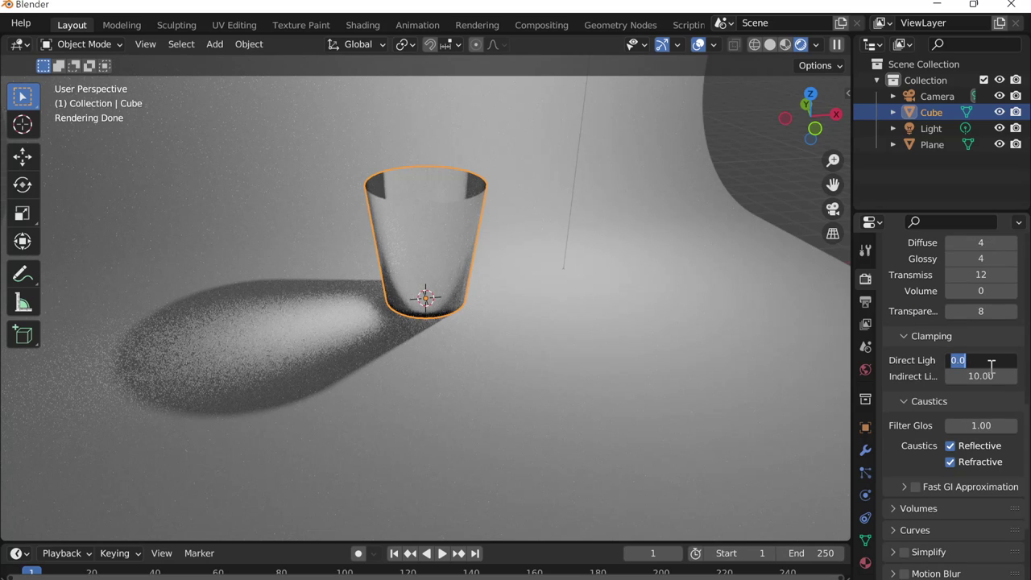
{"action": "type", "text": "4"}
{"action": "key", "text": "Return"}
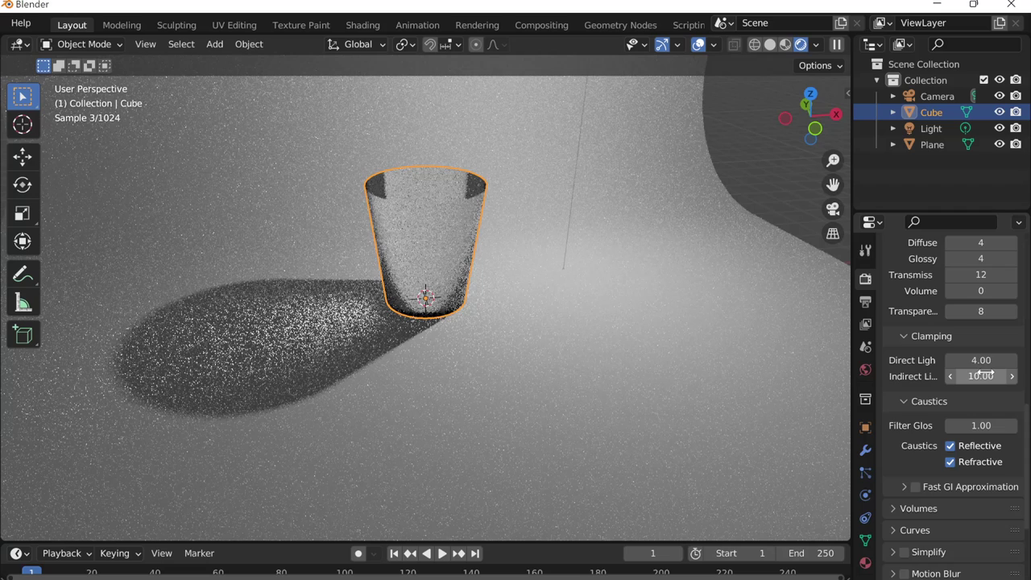
{"action": "left_click", "coordinate": [991, 374]}
{"action": "type", "text": "1"}
{"action": "key", "text": "Return"}
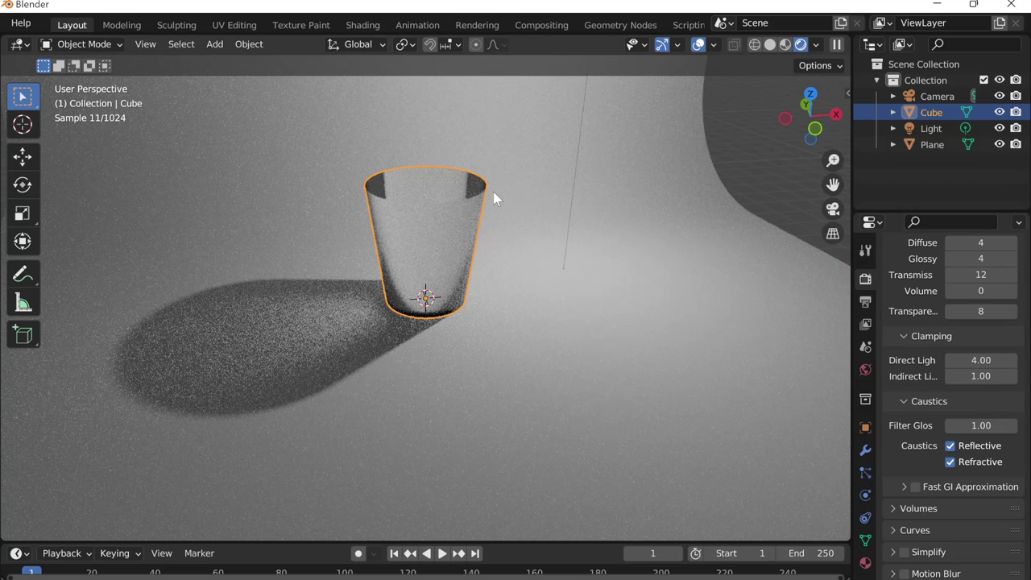
{"action": "scroll", "coordinate": [480, 229], "scroll_direction": "down", "scroll_amount": 3}
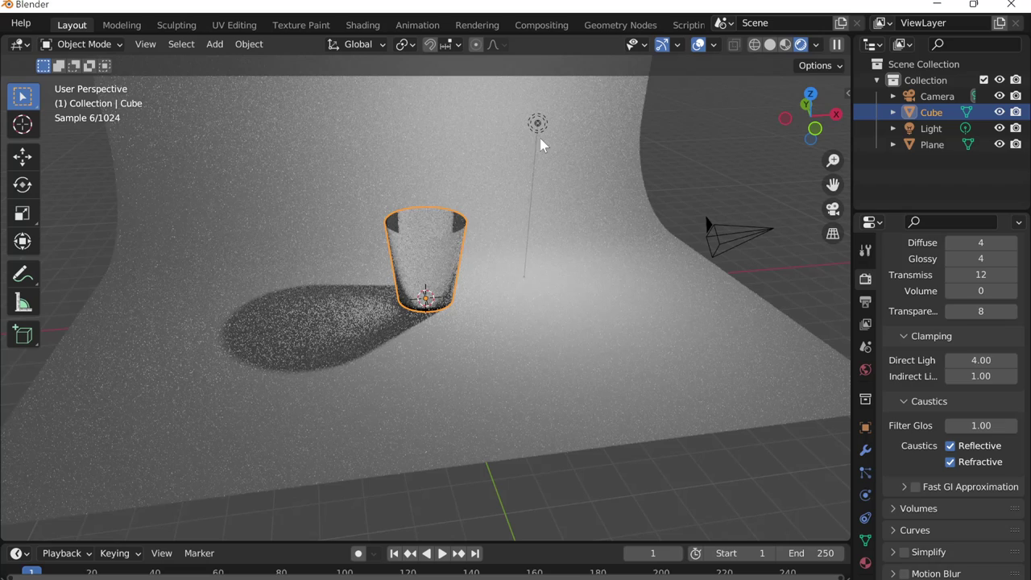
Step: Select the backdrop plane, then search for the Coolors palette site in a new browser tab
{"action": "left_click", "coordinate": [590, 301]}
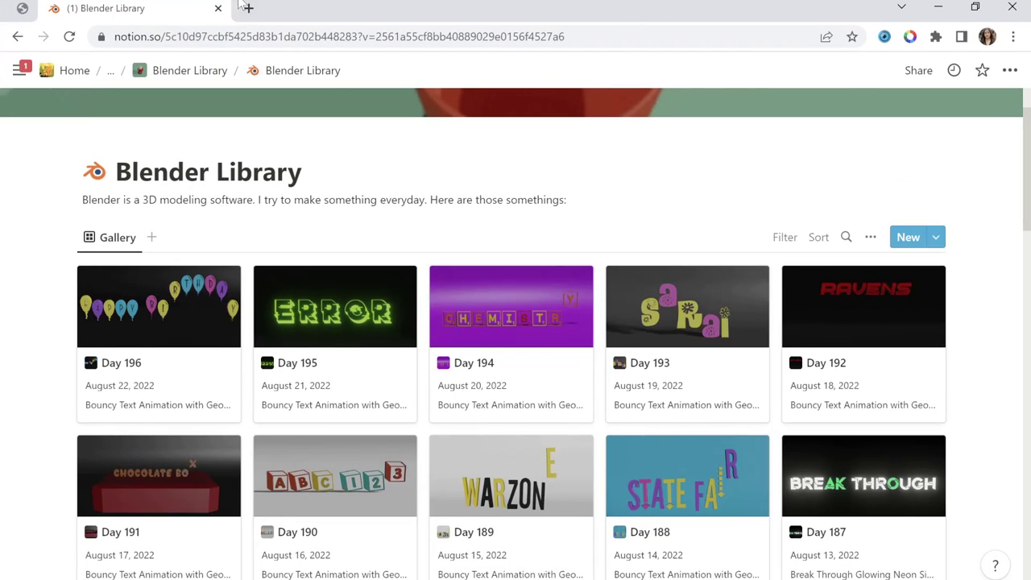
{"action": "left_click", "coordinate": [247, 8]}
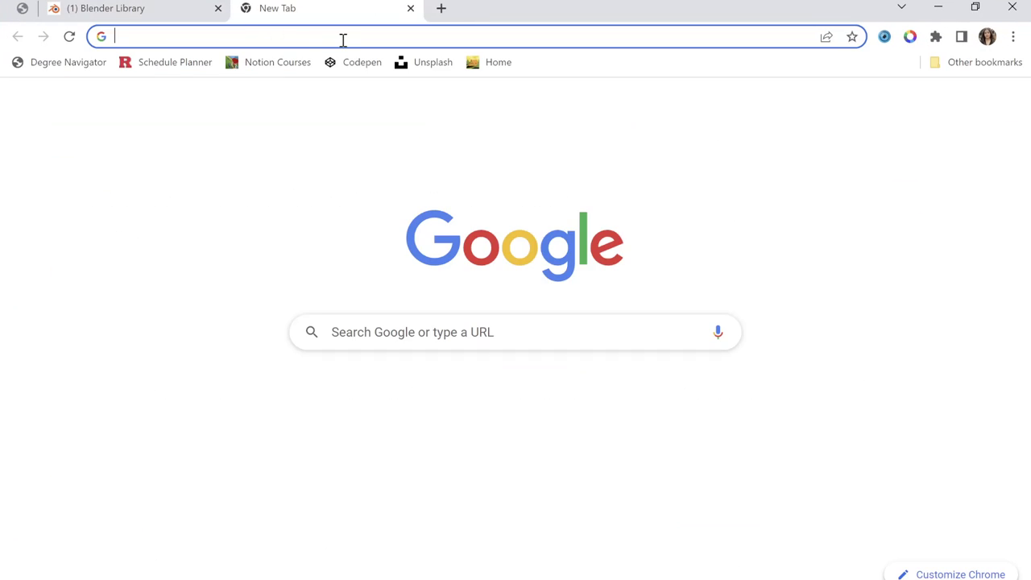
{"action": "type", "text": "c"}
{"action": "key", "text": "BackSpace"}
{"action": "type", "text": "o"}
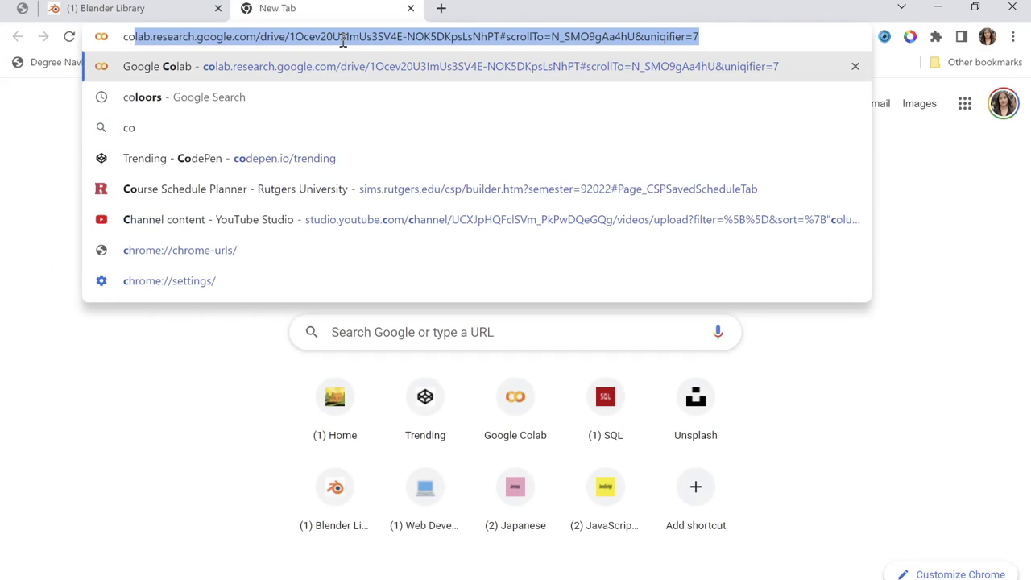
{"action": "type", "text": "loo"}
{"action": "key", "text": "Return"}
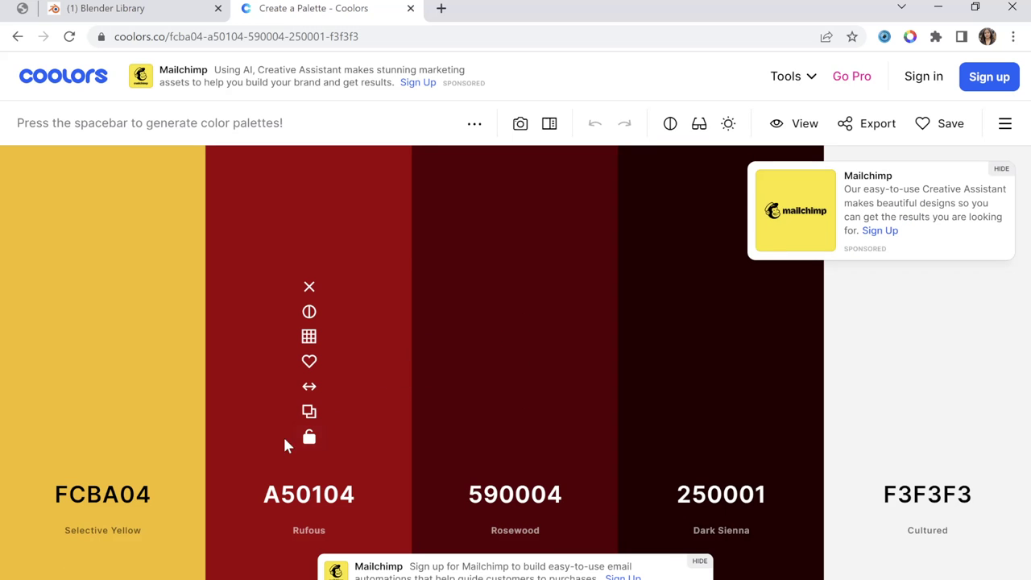
Step: Copy the yellow FCBA04 code and create a new material for the backdrop plane
{"action": "left_click", "coordinate": [102, 411]}
{"action": "key", "text": "alt+Tab"}
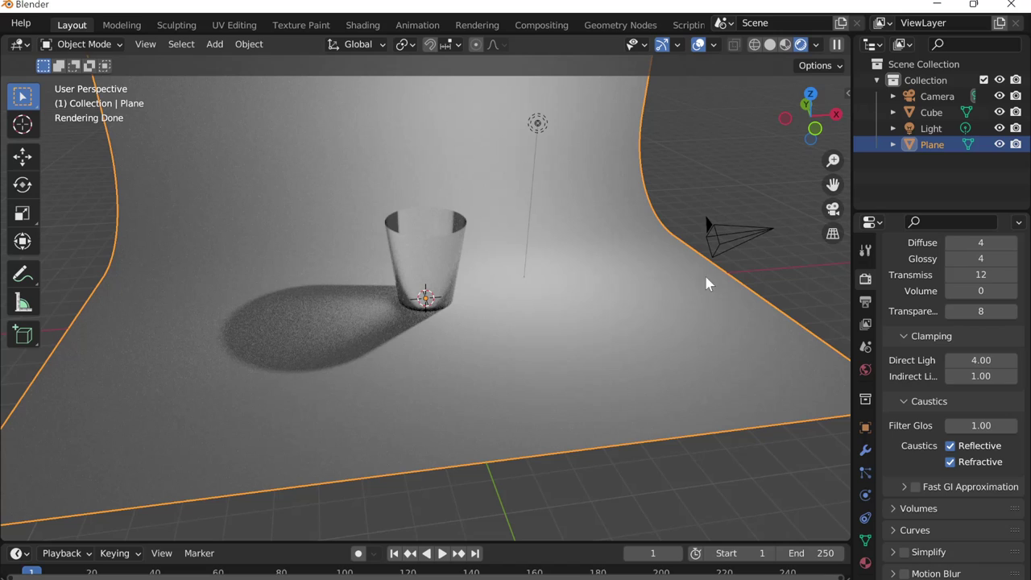
{"action": "left_click", "coordinate": [865, 562]}
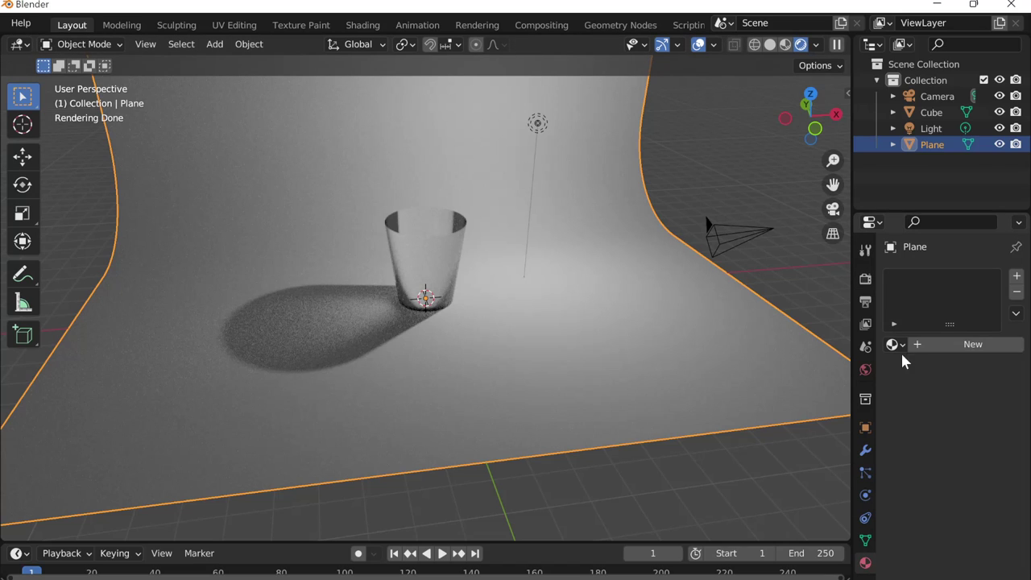
{"action": "left_click", "coordinate": [932, 351]}
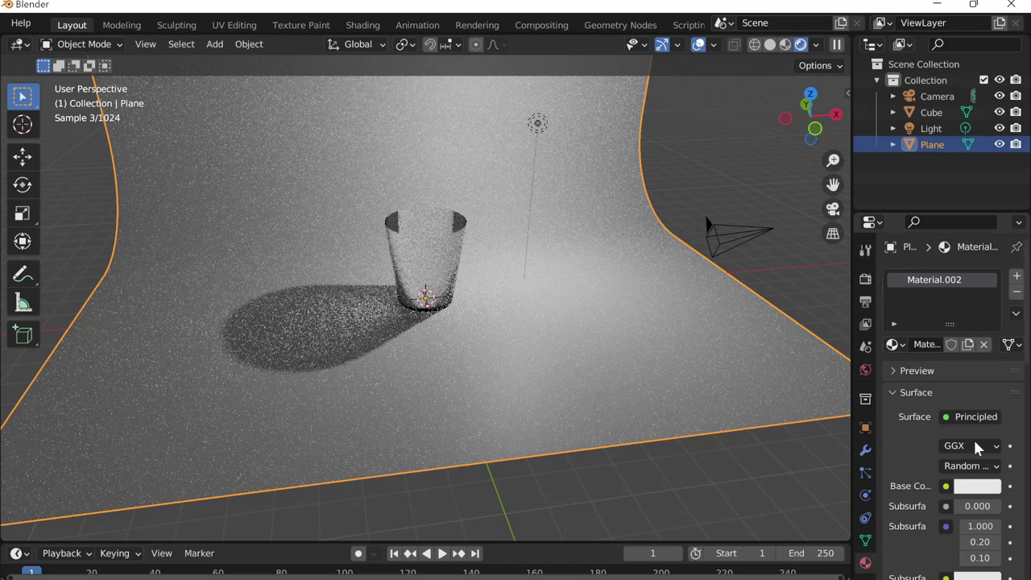
Step: Set the plane's base colour to hex FCBA04 and view through the camera
{"action": "left_click", "coordinate": [977, 485]}
{"action": "left_click", "coordinate": [970, 390]}
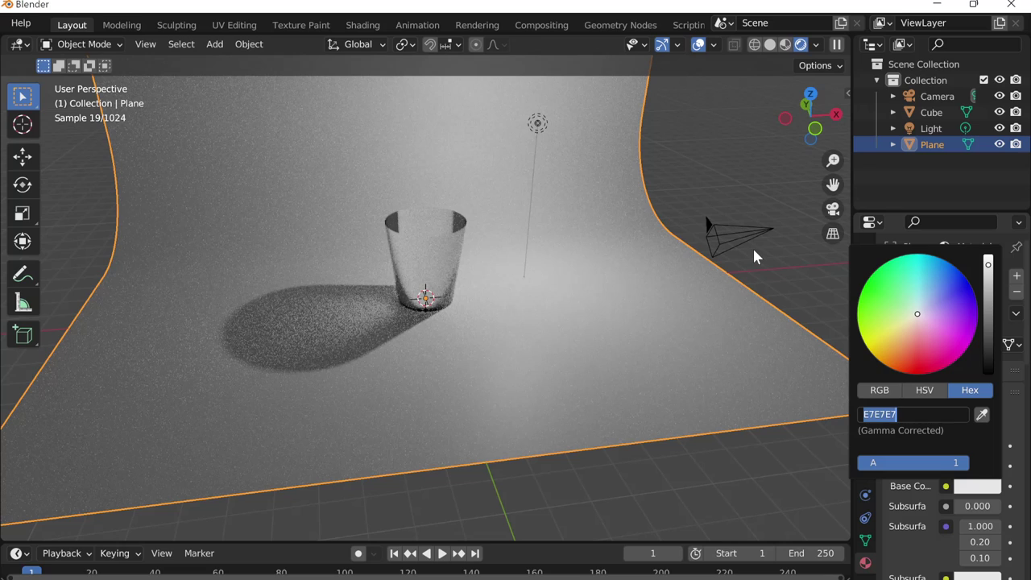
{"action": "left_click", "coordinate": [969, 489]}
{"action": "left_click", "coordinate": [914, 414]}
{"action": "key", "text": "ctrl+v"}
{"action": "key", "text": "Return"}
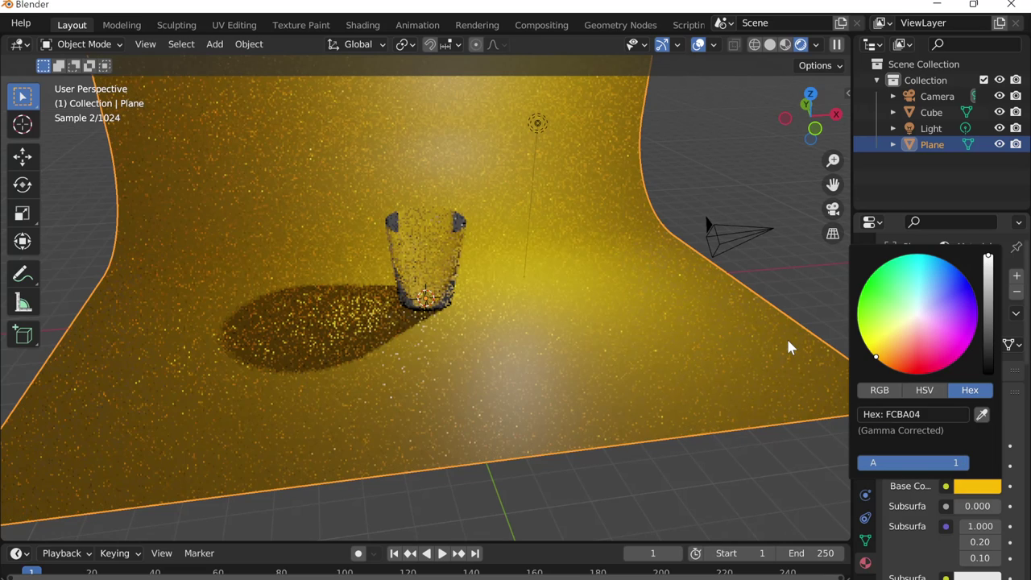
{"action": "mouse_move", "coordinate": [786, 347]}
{"action": "middle_mouse_down"}
{"action": "mouse_move", "coordinate": [517, 241]}
{"action": "mouse_move", "coordinate": [553, 281]}
{"action": "middle_mouse_up"}
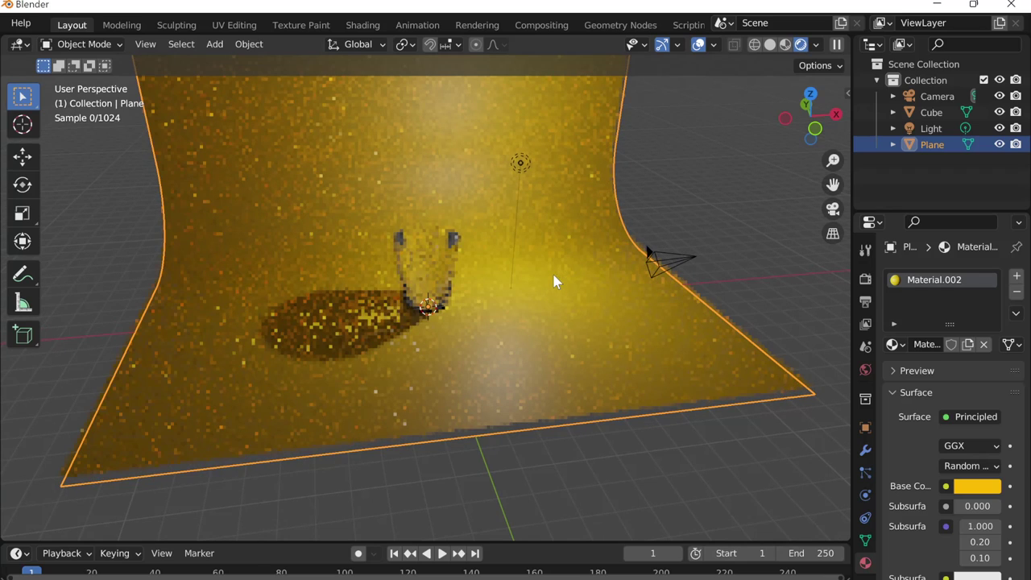
{"action": "key", "text": "KP_0"}
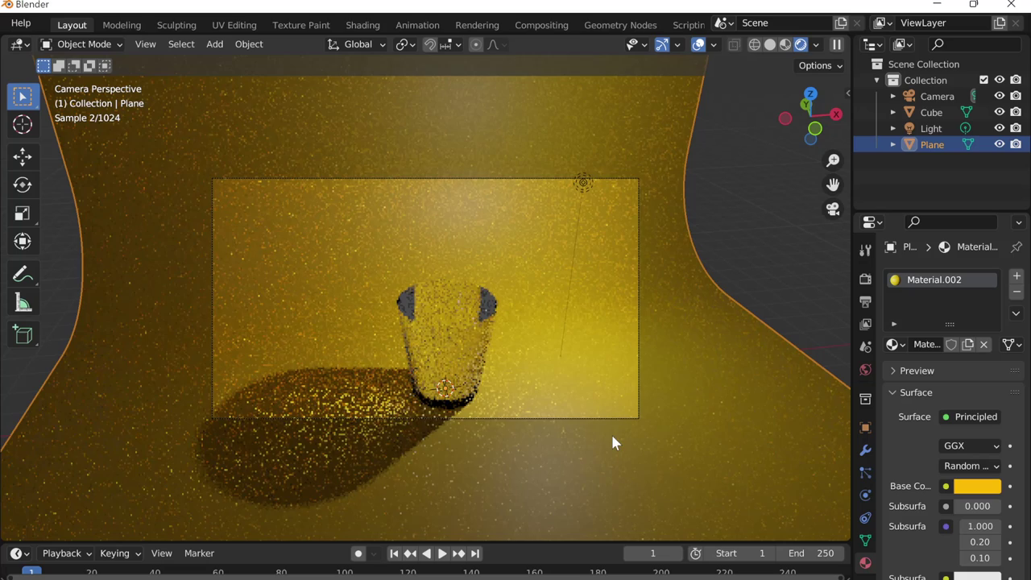
{"action": "scroll", "coordinate": [56, 26], "scroll_direction": "up", "scroll_amount": 5}
{"action": "left_click", "coordinate": [58, 24]}
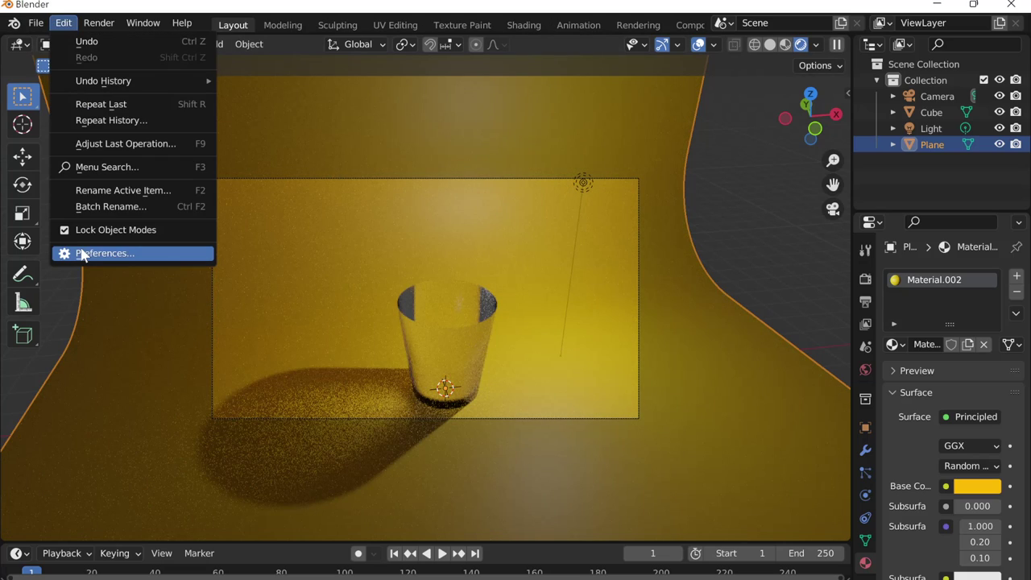
{"action": "left_click", "coordinate": [82, 255]}
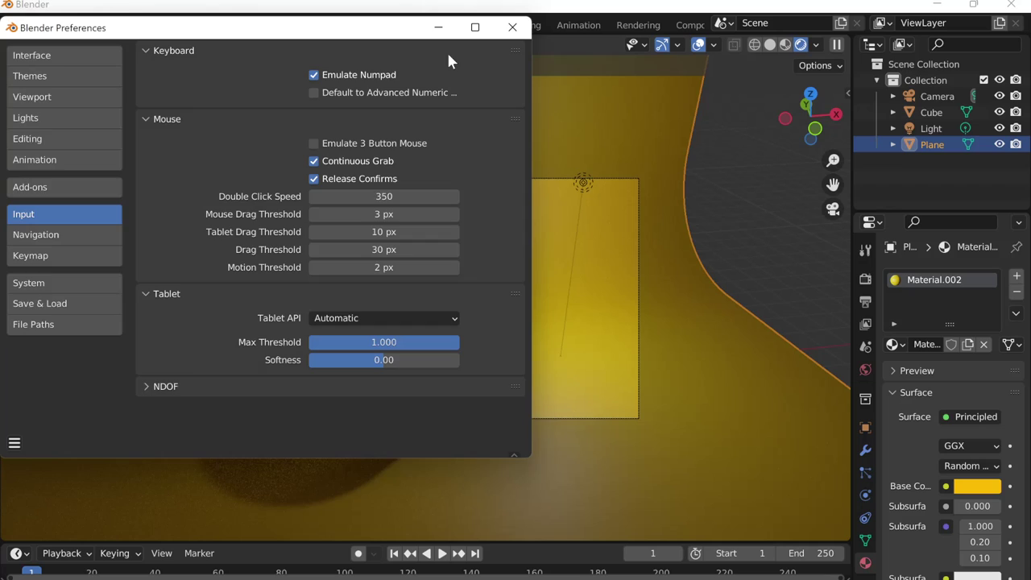
{"action": "left_click", "coordinate": [447, 53]}
{"action": "key", "text": "shift+a"}
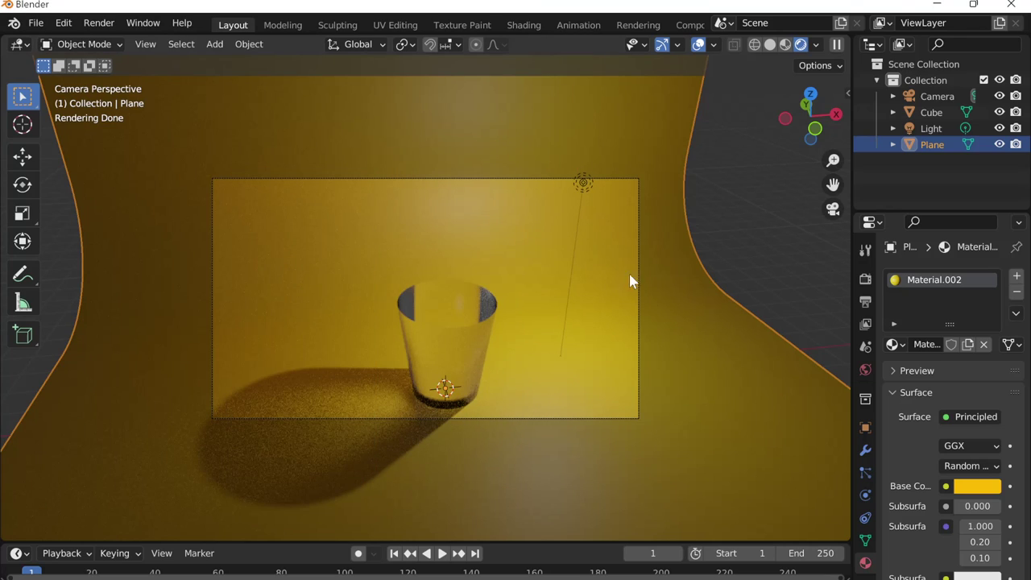
Step: Toggle the Numpad 0 camera view repeatedly, orbiting and zooming, ending framed on the cup and shadow
{"action": "key", "text": "KP_0"}
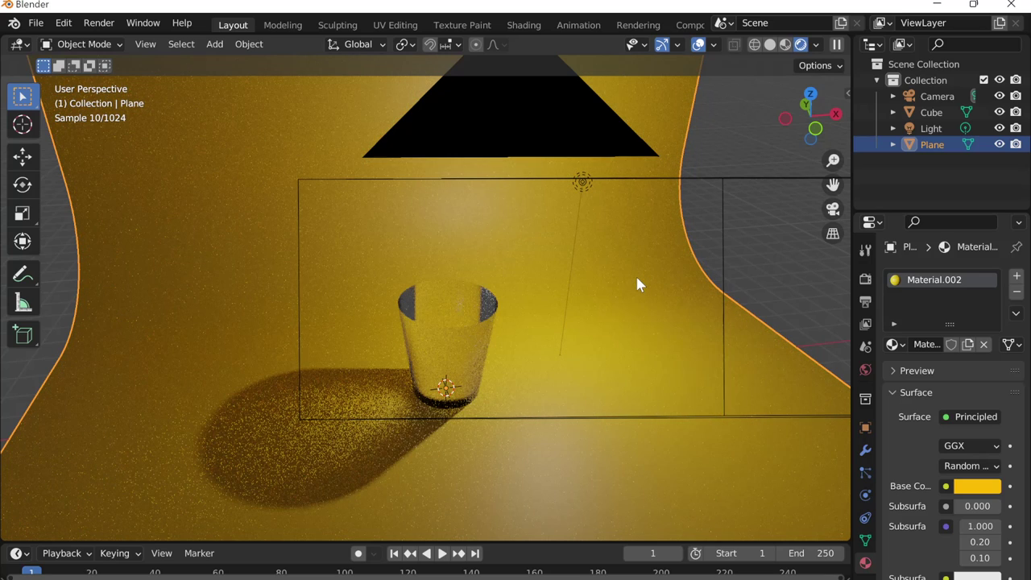
{"action": "key", "text": "KP_0"}
{"action": "key", "text": "KP_0"}
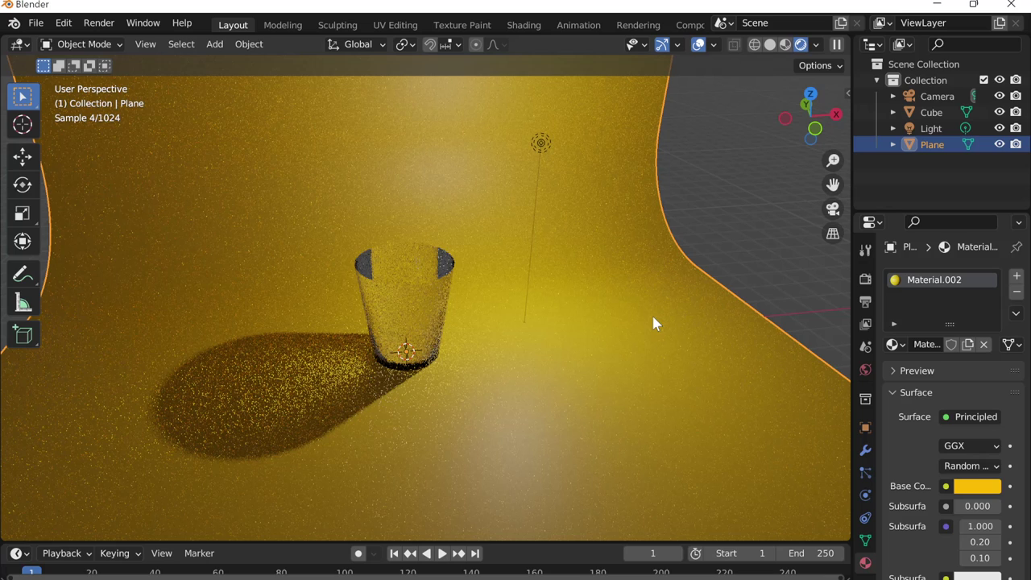
{"action": "key", "text": "KP_0"}
{"action": "key", "text": "KP_0"}
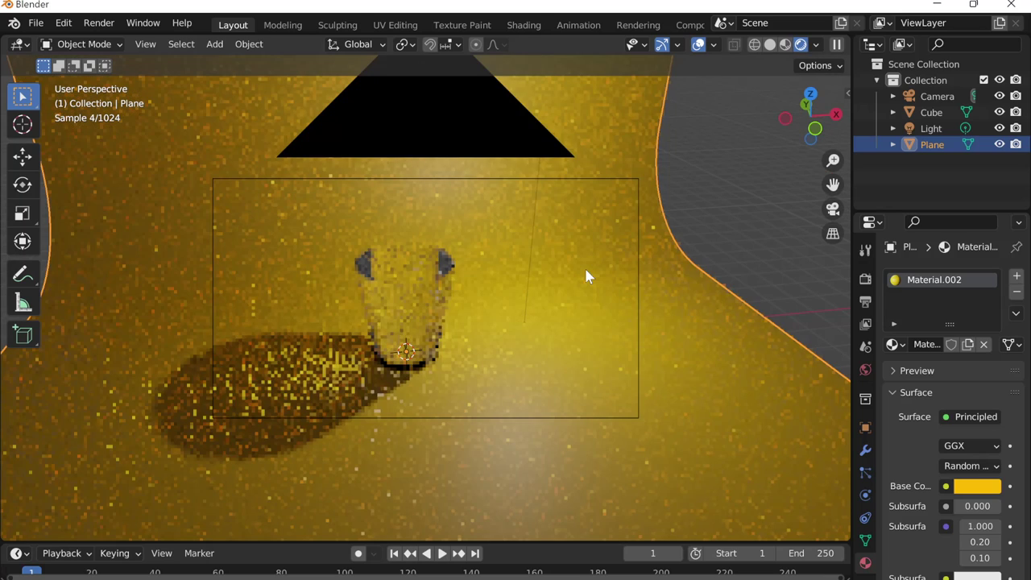
{"action": "key", "text": "KP_0"}
{"action": "key", "text": "KP_0"}
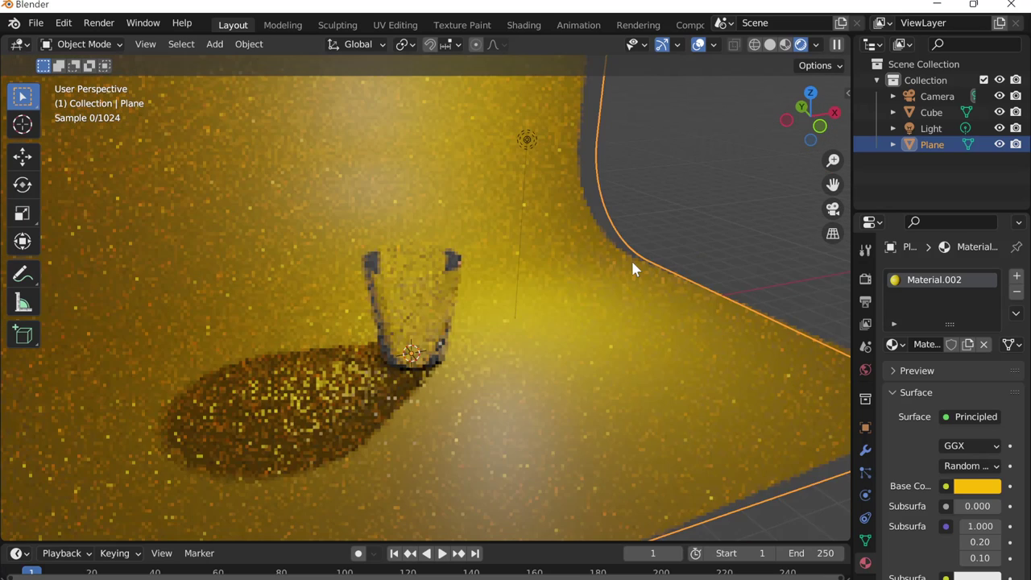
{"action": "mouse_move", "coordinate": [617, 287]}
{"action": "middle_mouse_down"}
{"action": "mouse_move", "coordinate": [614, 330]}
{"action": "mouse_move", "coordinate": [573, 385]}
{"action": "middle_mouse_up"}
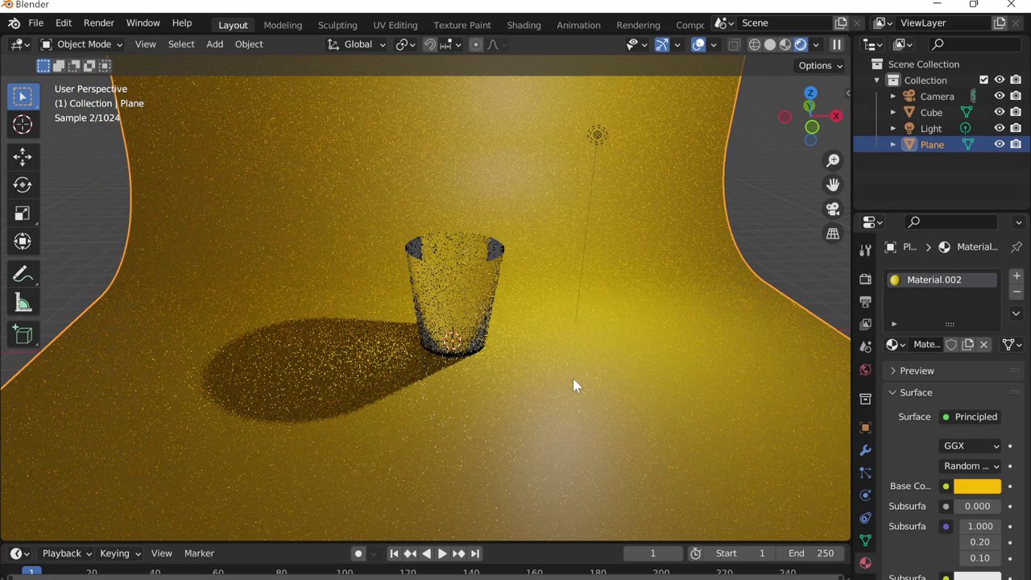
{"action": "key", "text": "KP_0"}
{"action": "mouse_move", "coordinate": [569, 377]}
{"action": "middle_mouse_down"}
{"action": "mouse_move", "coordinate": [613, 331]}
{"action": "mouse_move", "coordinate": [600, 330]}
{"action": "middle_mouse_up"}
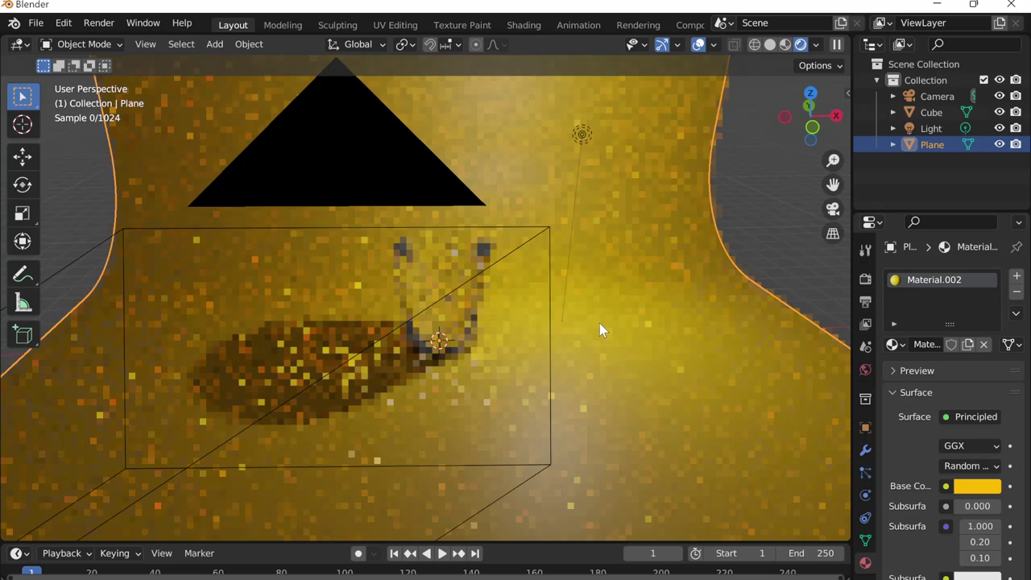
{"action": "key", "text": "KP_0"}
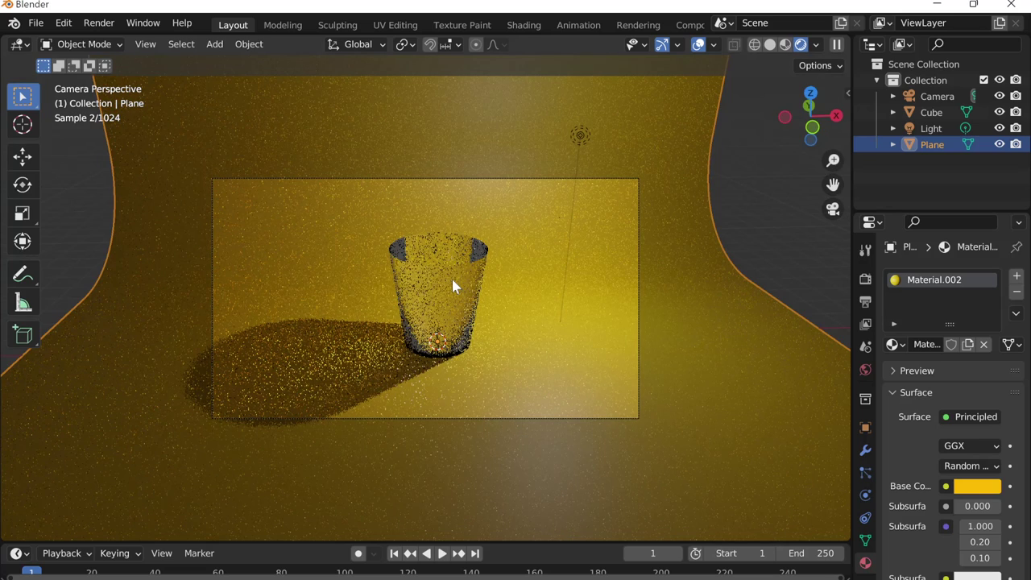
{"action": "scroll", "coordinate": [453, 285], "scroll_direction": "up", "scroll_amount": 2}
{"action": "key", "text": "KP_0"}
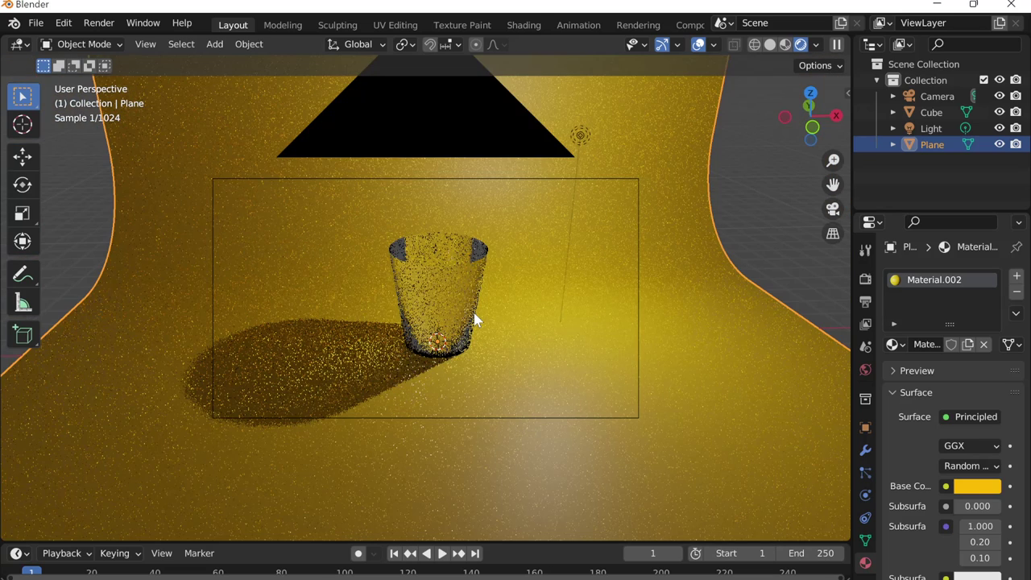
{"action": "key", "text": "KP_0"}
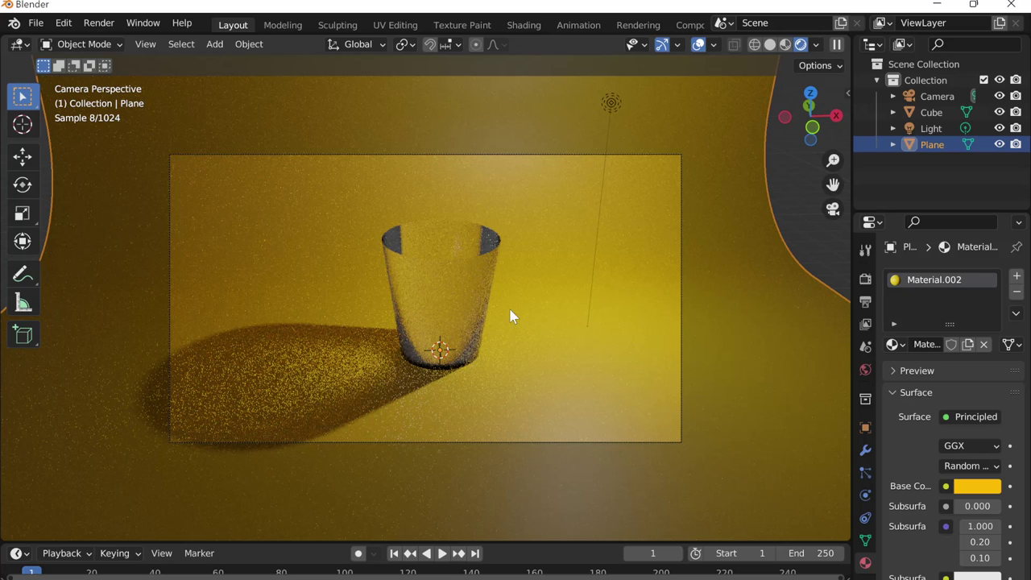
Step: Add a Solidify modifier to the cup with Even Thickness and about 0.1 m wall thickness
{"action": "left_click", "coordinate": [479, 245]}
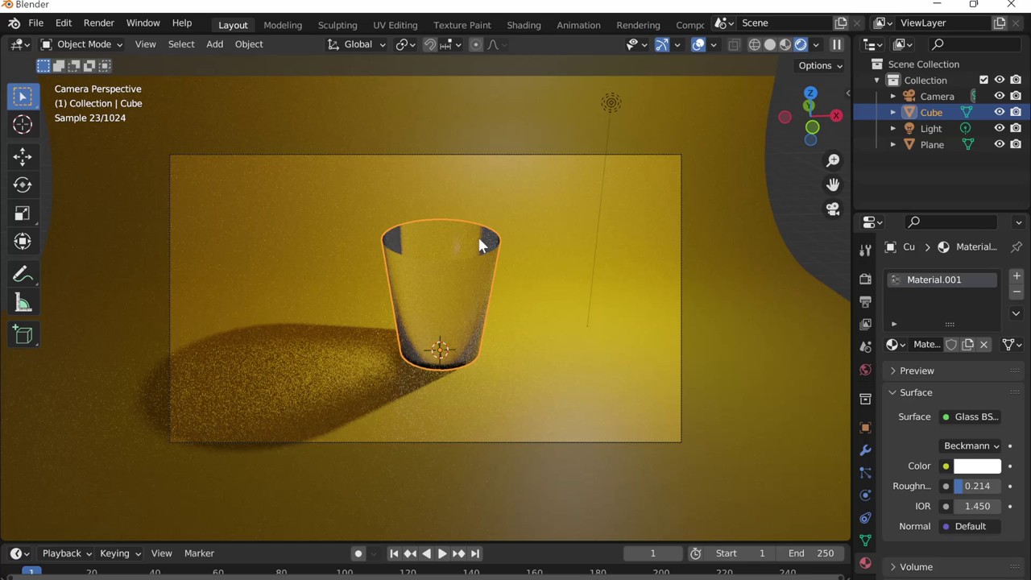
{"action": "left_click", "coordinate": [686, 551]}
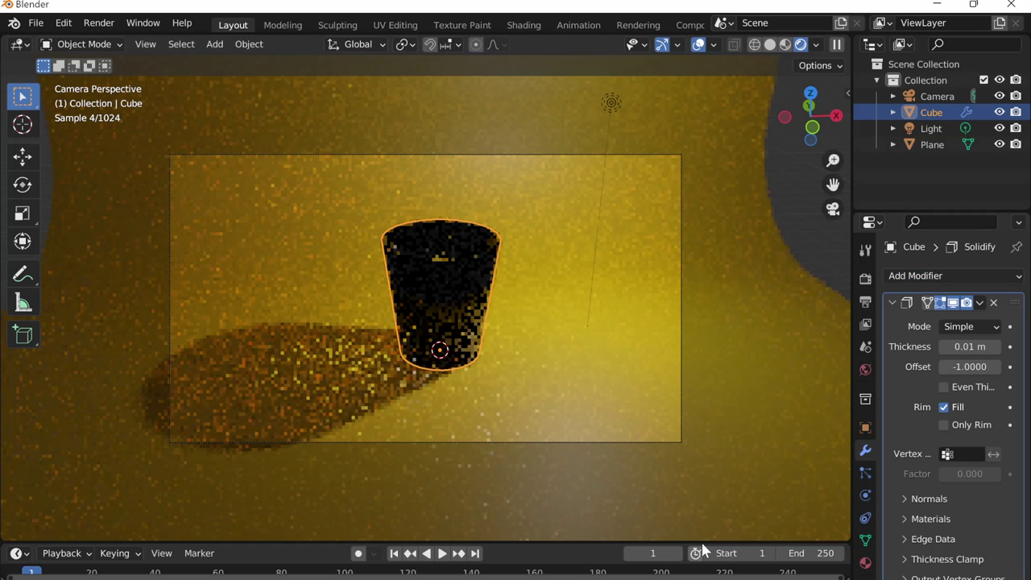
{"action": "left_click", "coordinate": [944, 387]}
{"action": "left_click_drag", "start_coordinate": [966, 347], "coordinate": [1011, 347]}
{"action": "scroll", "coordinate": [605, 314], "scroll_direction": "up", "scroll_amount": 1}
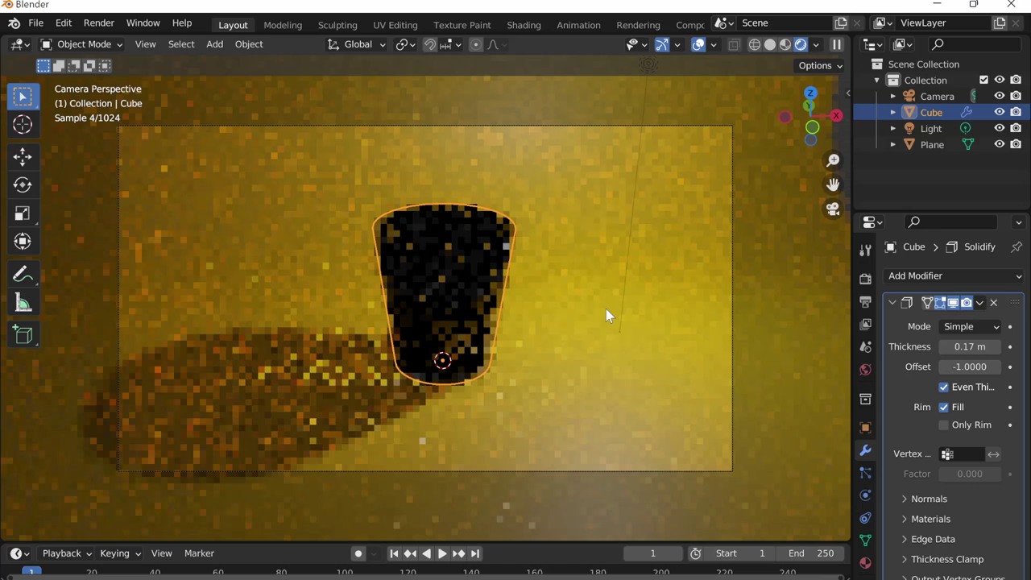
{"action": "left_click", "coordinate": [769, 44]}
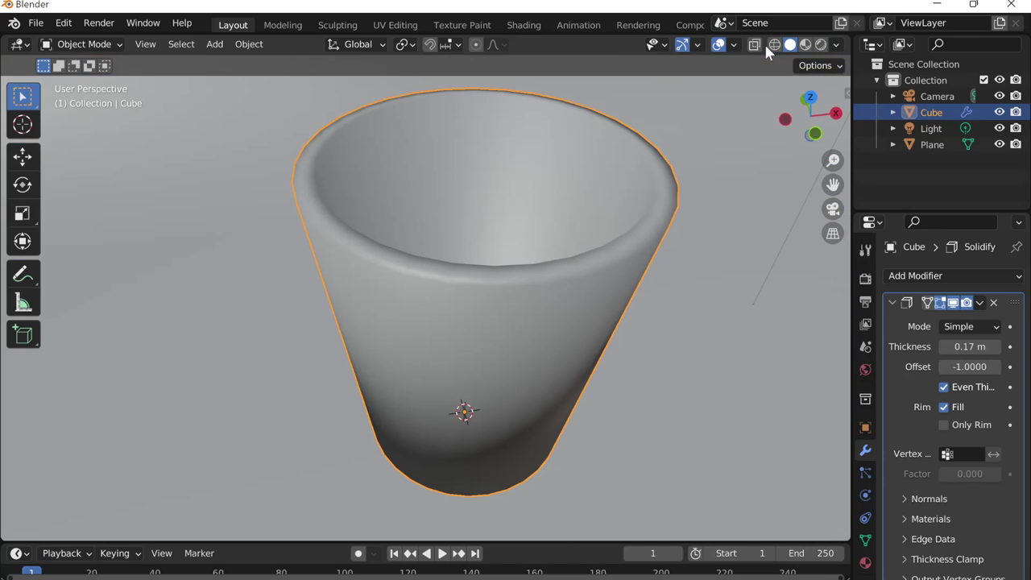
{"action": "scroll", "coordinate": [732, 219], "scroll_direction": "up", "scroll_amount": 2}
{"action": "left_click_drag", "start_coordinate": [975, 352], "coordinate": [946, 346]}
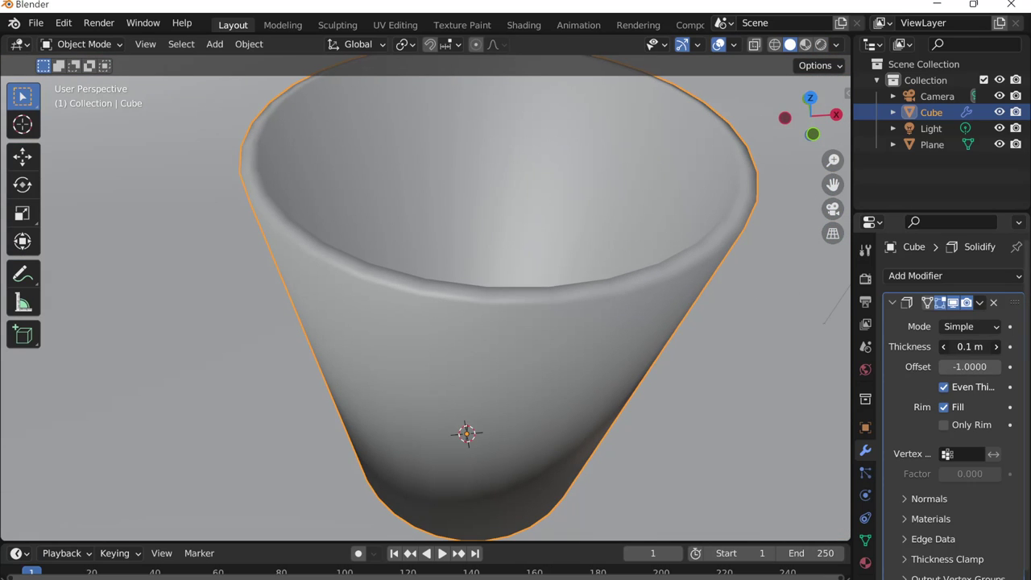
Step: Set the Solidify offset to 1 and apply the modifier permanently
{"action": "left_click", "coordinate": [979, 366]}
{"action": "key", "text": "Return"}
{"action": "scroll", "coordinate": [527, 306], "scroll_direction": "down", "scroll_amount": 4}
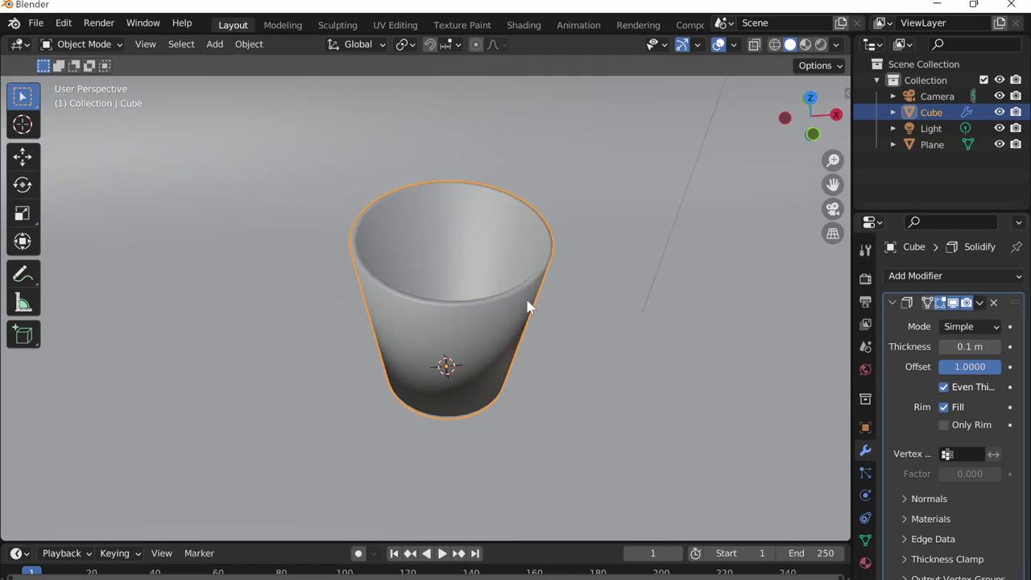
{"action": "scroll", "coordinate": [526, 306], "scroll_direction": "down", "scroll_amount": 3}
{"action": "left_click", "coordinate": [979, 302]}
{"action": "left_click", "coordinate": [958, 320]}
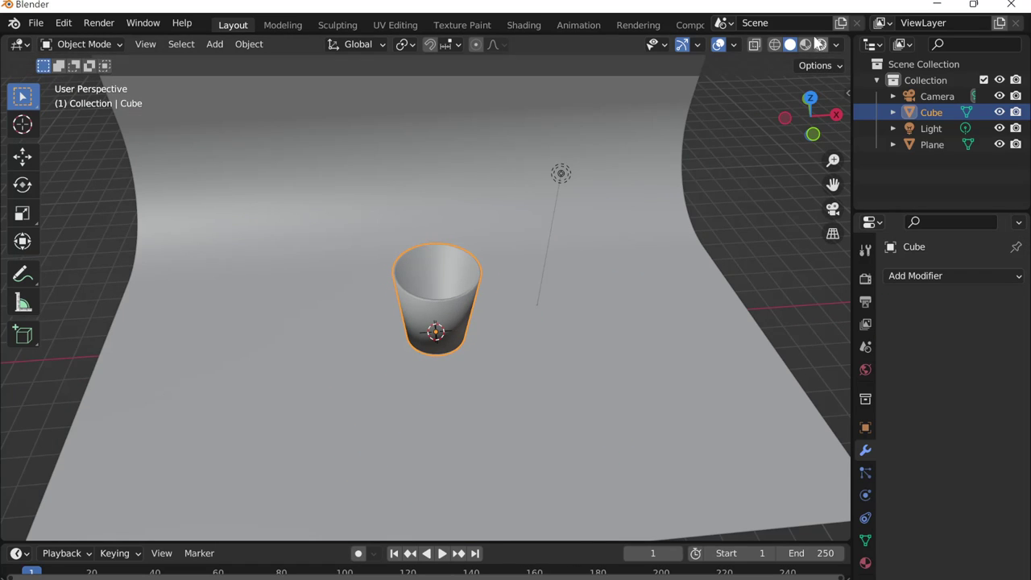
Step: Switch to rendered shading, orbit and zoom around the thick-walled cup, then return to camera view
{"action": "left_click", "coordinate": [822, 45]}
{"action": "scroll", "coordinate": [568, 347], "scroll_direction": "up", "scroll_amount": 3}
{"action": "scroll", "coordinate": [562, 357], "scroll_direction": "up", "scroll_amount": 3}
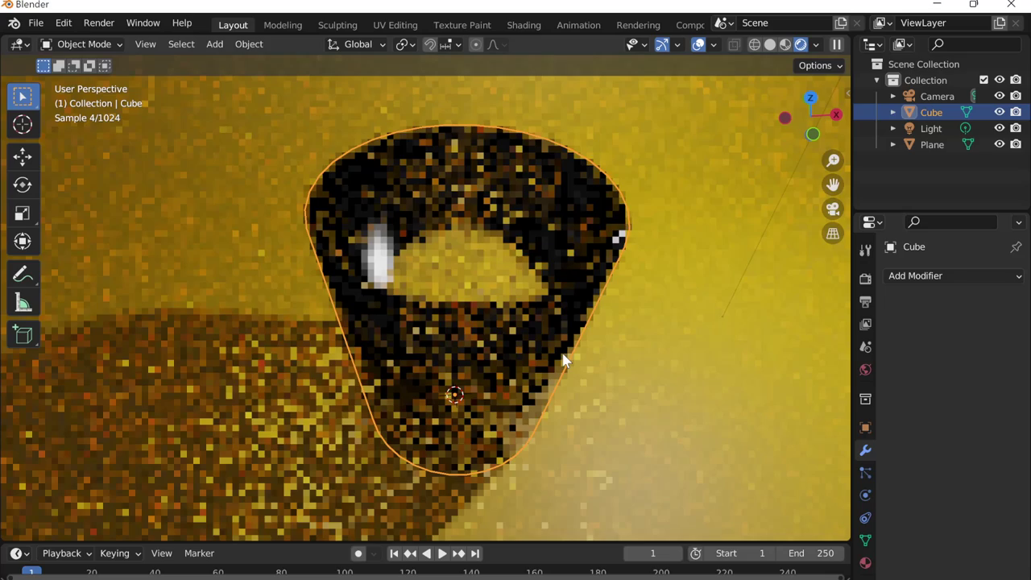
{"action": "middle_click_drag", "start_coordinate": [561, 357], "coordinate": [606, 335]}
{"action": "scroll", "coordinate": [539, 305], "scroll_direction": "up", "scroll_amount": 2}
{"action": "mouse_move", "coordinate": [539, 305]}
{"action": "middle_mouse_down"}
{"action": "mouse_move", "coordinate": [552, 246]}
{"action": "mouse_move", "coordinate": [583, 272]}
{"action": "middle_mouse_up"}
{"action": "scroll", "coordinate": [553, 247], "scroll_direction": "down", "scroll_amount": 2}
{"action": "scroll", "coordinate": [550, 279], "scroll_direction": "down", "scroll_amount": 2}
{"action": "scroll", "coordinate": [543, 274], "scroll_direction": "down", "scroll_amount": 5}
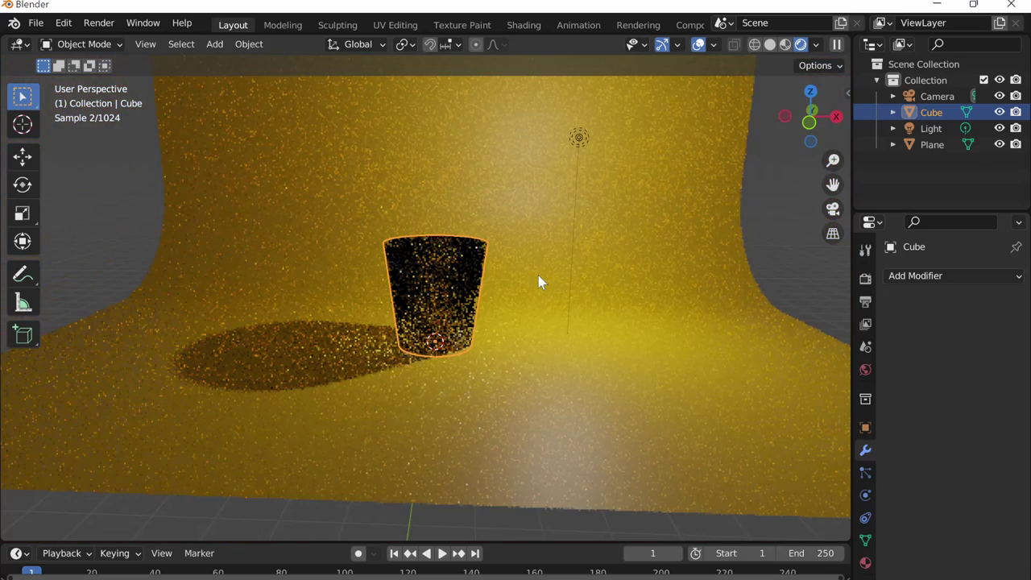
{"action": "key", "text": "KP_0"}
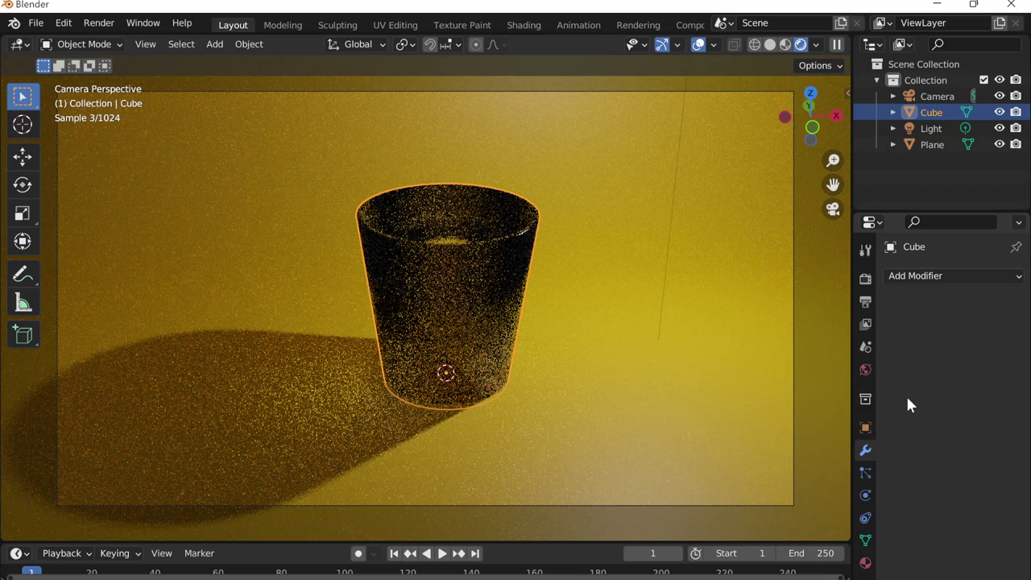
Step: In the Material tab, adjust the Glass BSDF IOR until it settles at 0.900
{"action": "left_click", "coordinate": [864, 562]}
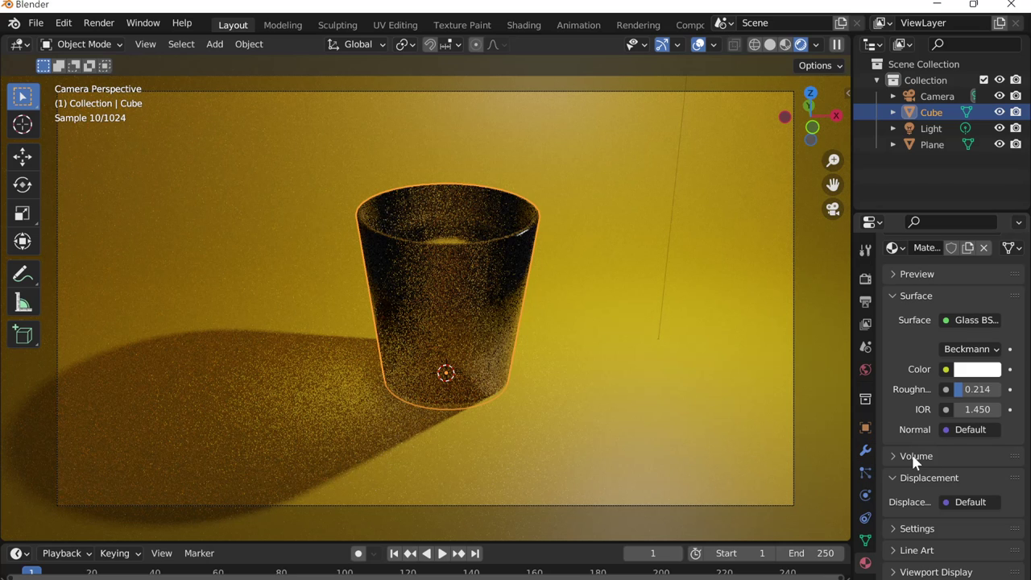
{"action": "mouse_move", "coordinate": [977, 409]}
{"action": "left_mouse_down"}
{"action": "mouse_move", "coordinate": [1007, 409]}
{"action": "mouse_move", "coordinate": [950, 409]}
{"action": "mouse_move", "coordinate": [978, 409]}
{"action": "left_mouse_up"}
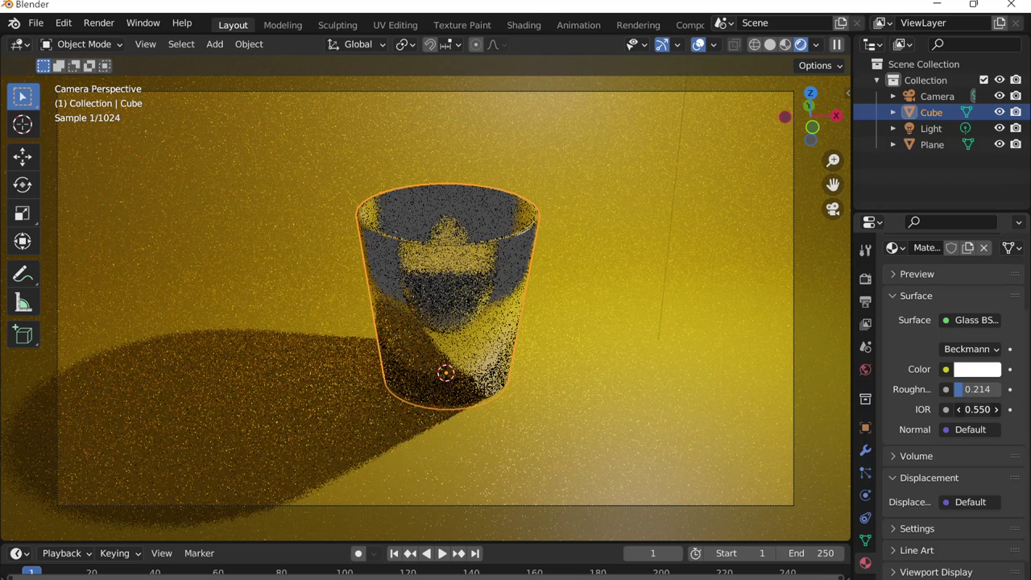
{"action": "left_click_drag", "start_coordinate": [977, 409], "coordinate": [989, 409]}
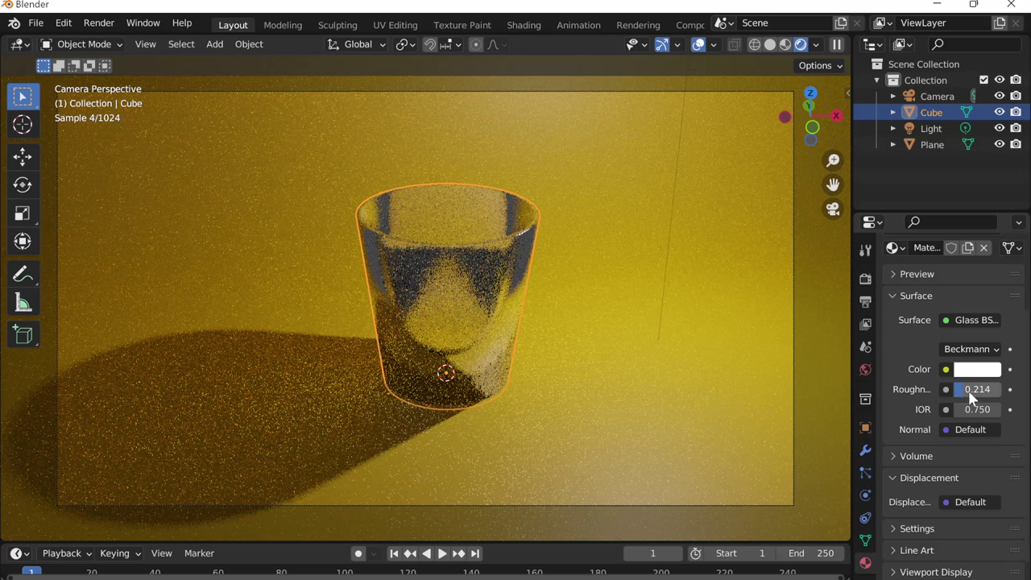
{"action": "mouse_move", "coordinate": [976, 409]}
{"action": "left_mouse_down"}
{"action": "mouse_move", "coordinate": [999, 409]}
{"action": "mouse_move", "coordinate": [958, 409]}
{"action": "mouse_move", "coordinate": [984, 409]}
{"action": "left_mouse_up"}
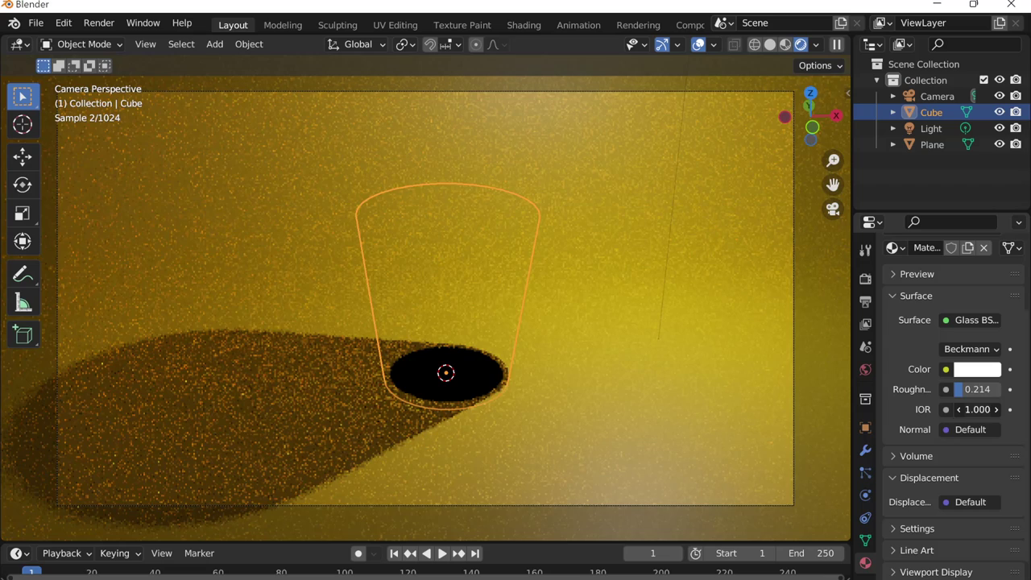
{"action": "left_click_drag", "start_coordinate": [976, 409], "coordinate": [966, 409]}
{"action": "scroll", "coordinate": [568, 322], "scroll_direction": "up", "scroll_amount": 2}
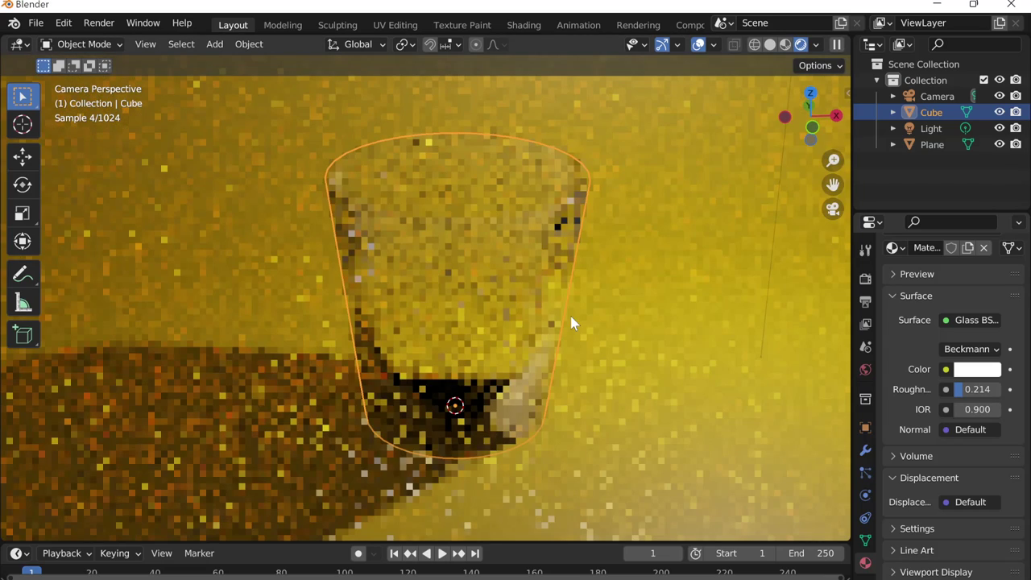
{"action": "scroll", "coordinate": [570, 318], "scroll_direction": "down", "scroll_amount": 3}
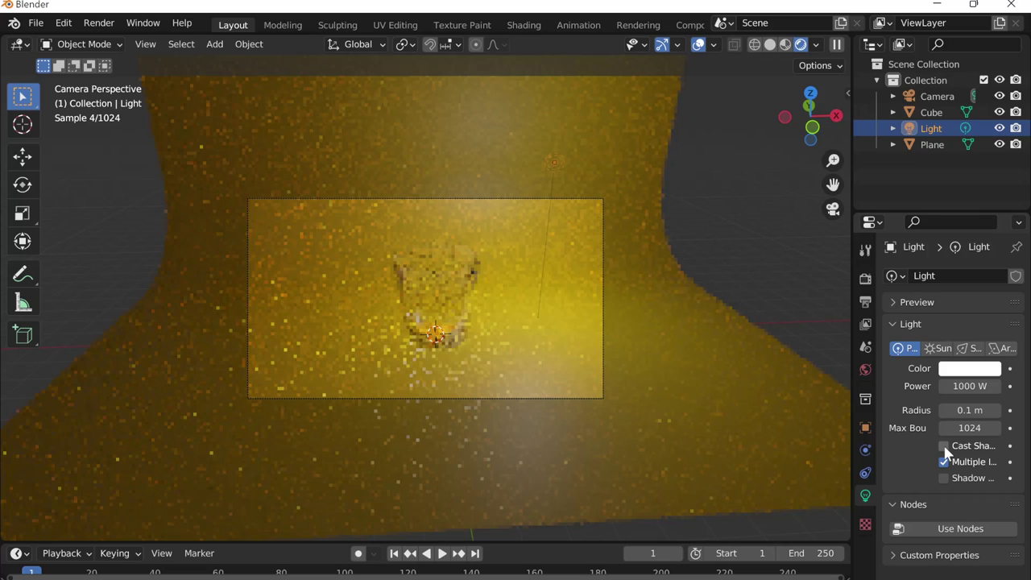
Step: Undo the last change to the light and zoom back out to show the whole scene
{"action": "scroll", "coordinate": [656, 326], "scroll_direction": "up", "scroll_amount": 2}
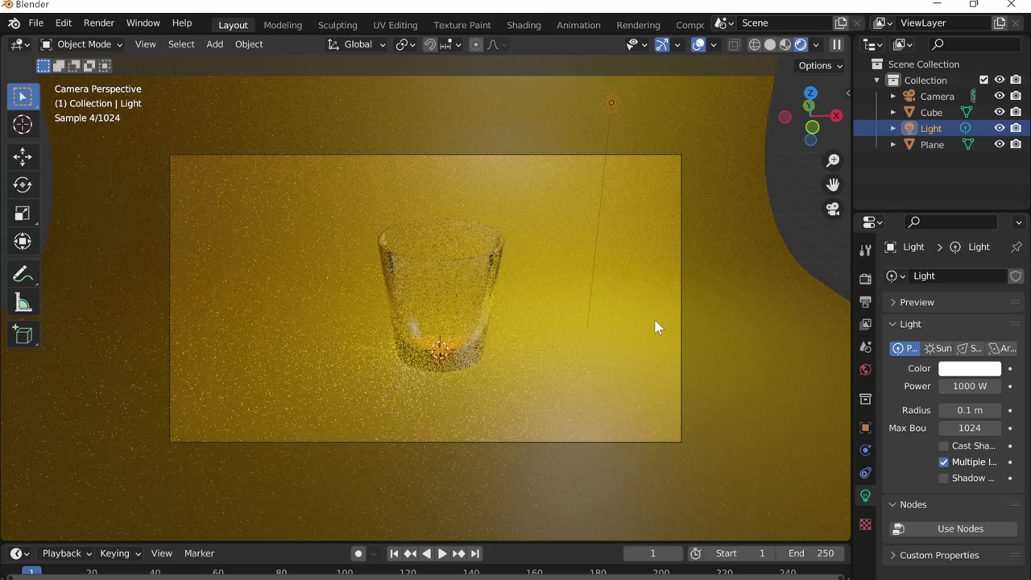
{"action": "key", "text": "ctrl+z"}
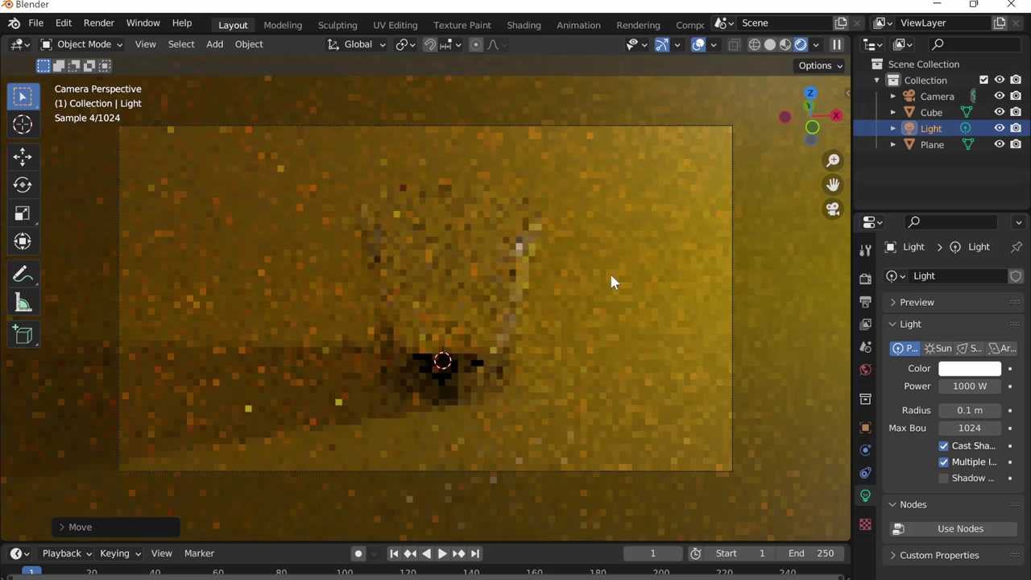
{"action": "scroll", "coordinate": [609, 270], "scroll_direction": "down", "scroll_amount": 7}
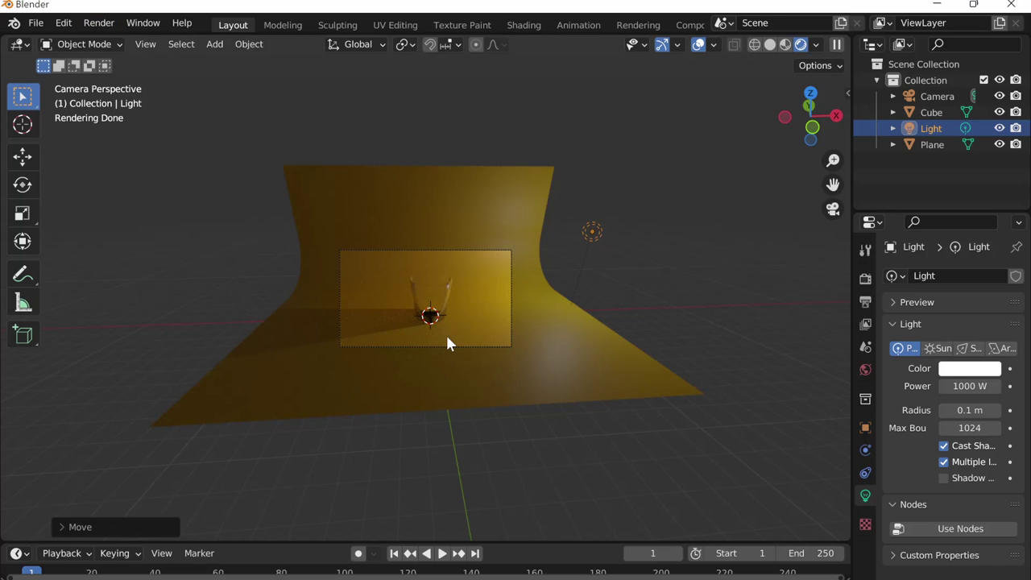
Step: Save the scene as 82322.blend in the Documents folder
{"action": "key", "text": "ctrl+s"}
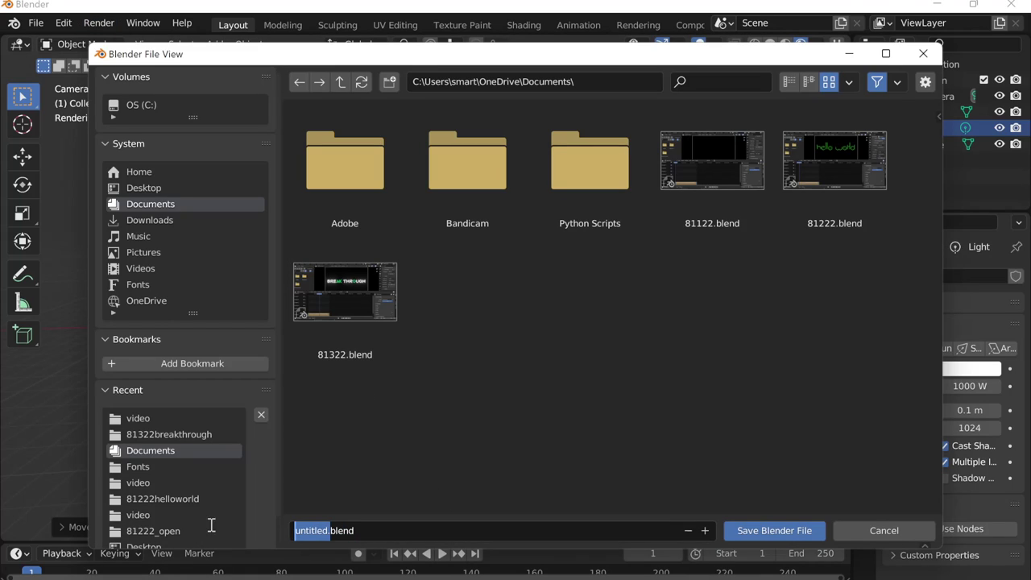
{"action": "type", "text": "8232"}
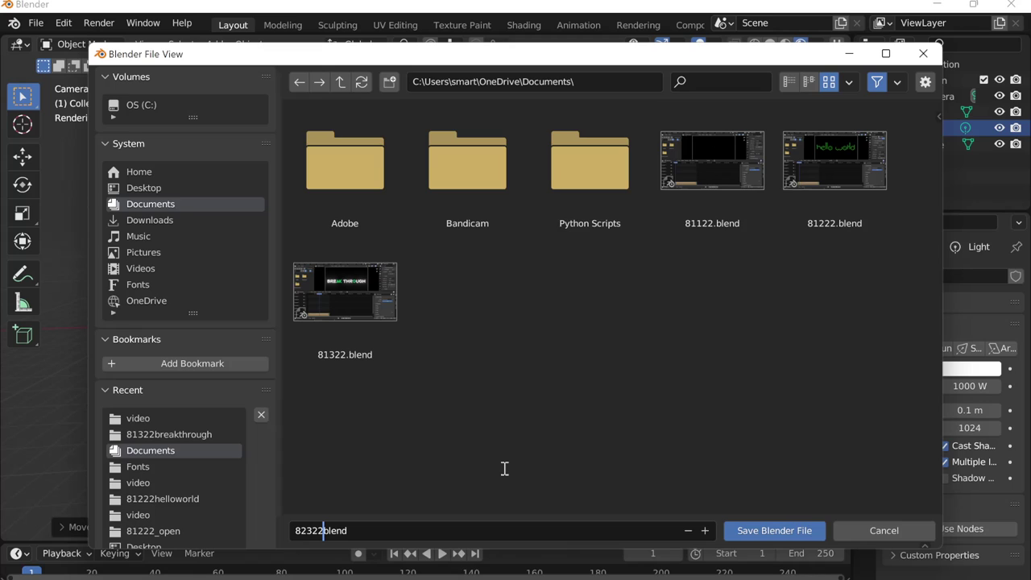
{"action": "type", "text": "2"}
{"action": "left_click", "coordinate": [759, 530]}
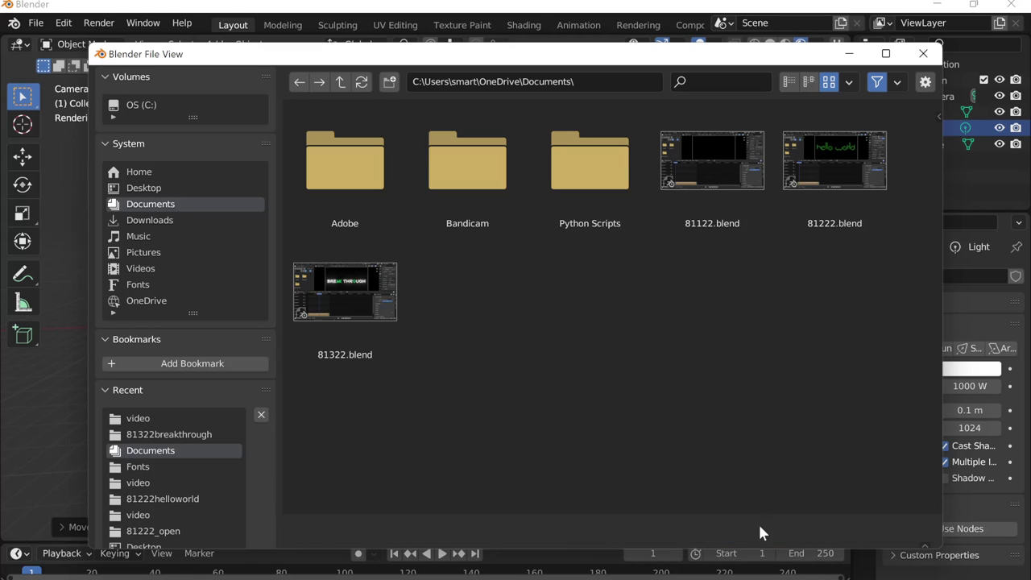
{"action": "scroll", "coordinate": [451, 235], "scroll_direction": "up", "scroll_amount": 3}
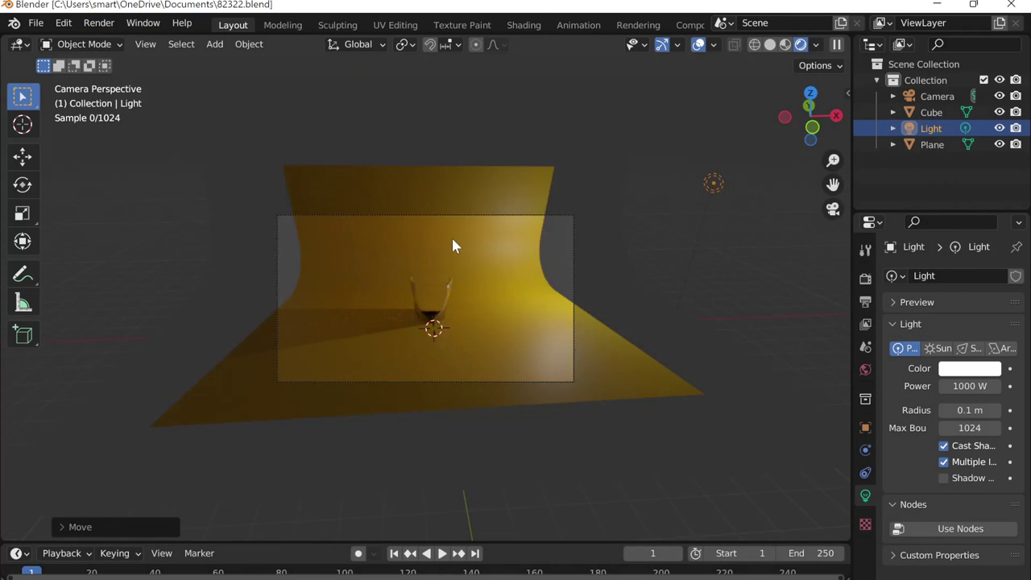
{"action": "scroll", "coordinate": [450, 235], "scroll_direction": "up", "scroll_amount": 2}
Step: Render a still image of the camera view and wait for it to finish
{"action": "left_click", "coordinate": [98, 22]}
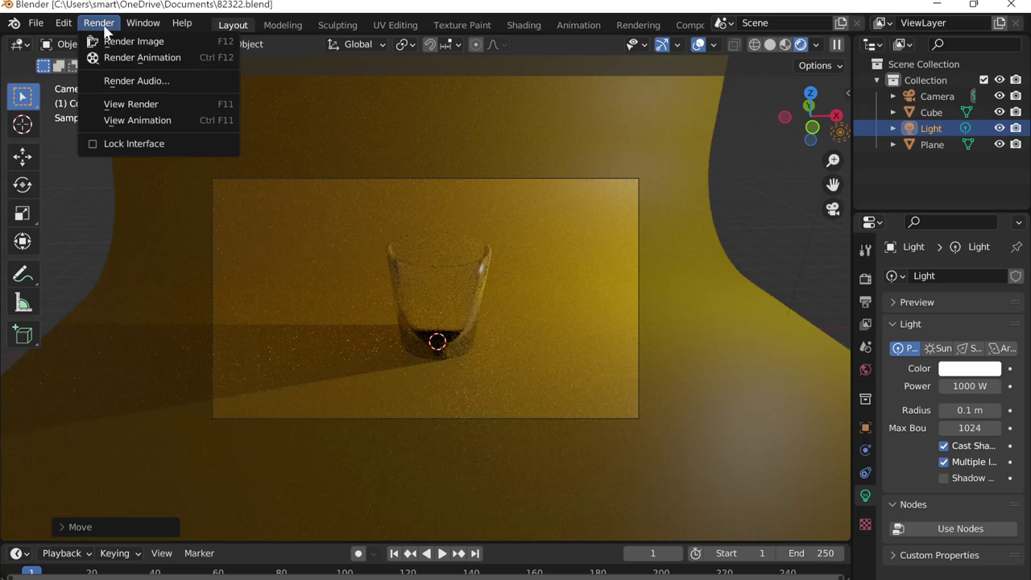
{"action": "left_click", "coordinate": [121, 48]}
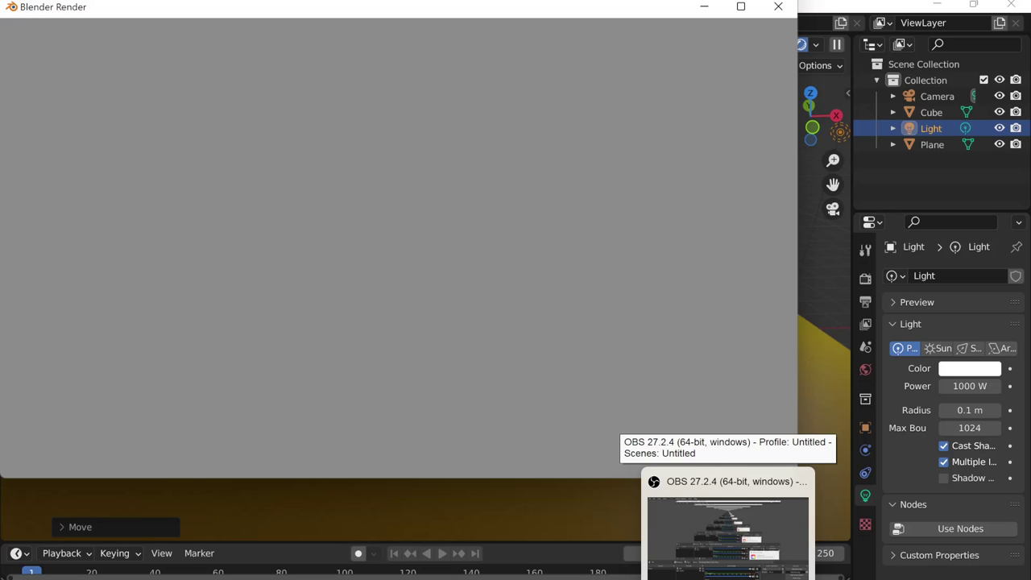
{"action": "key", "text": "alt+Tab"}
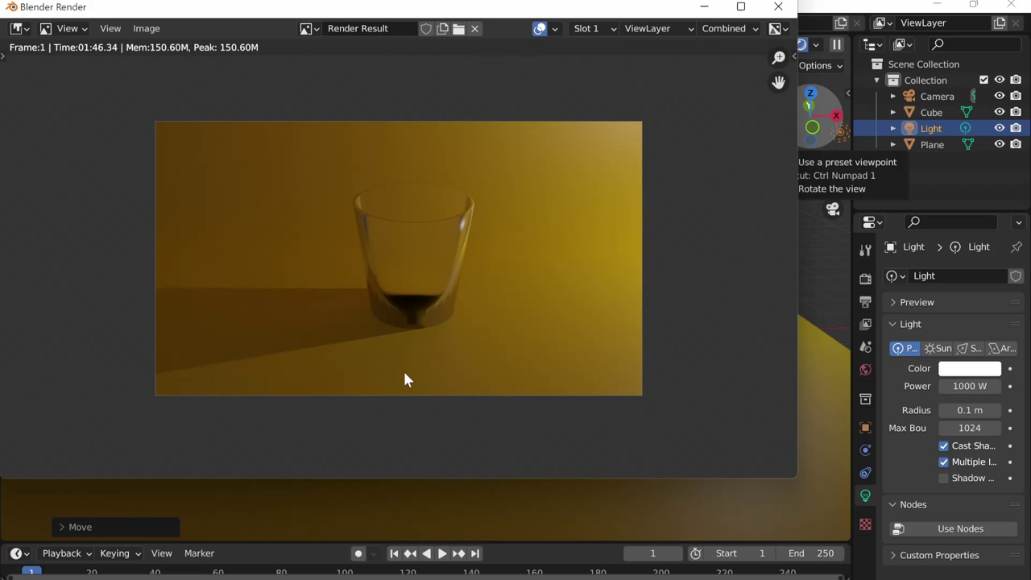
{"action": "scroll", "coordinate": [405, 378], "scroll_direction": "up", "scroll_amount": 4}
{"action": "scroll", "coordinate": [416, 338], "scroll_direction": "down", "scroll_amount": 3}
{"action": "scroll", "coordinate": [428, 301], "scroll_direction": "down", "scroll_amount": 1}
Step: Start saving the rendered image and name the file 82322r
{"action": "left_click", "coordinate": [146, 28]}
{"action": "left_click", "coordinate": [174, 142]}
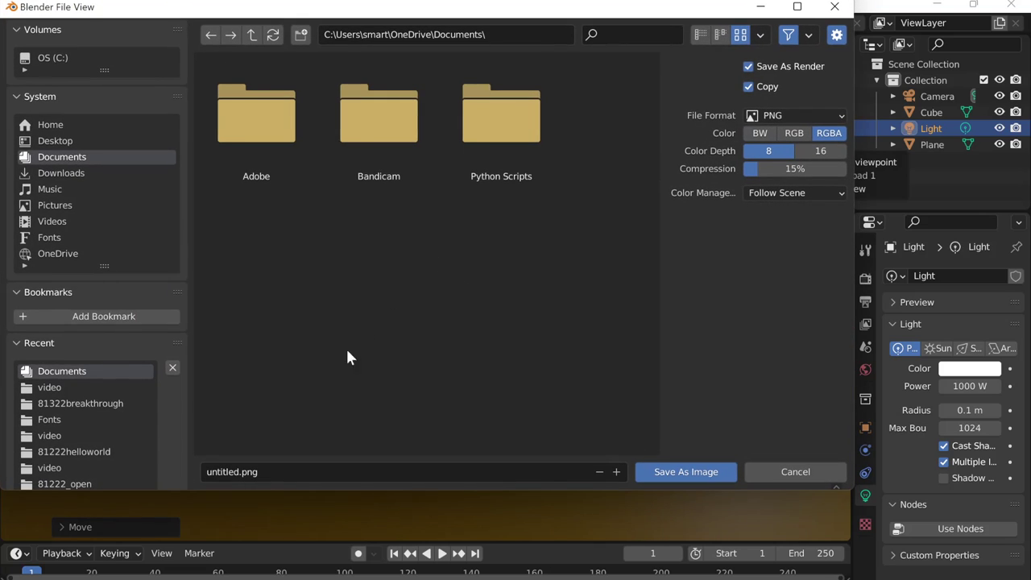
{"action": "left_click", "coordinate": [231, 471]}
{"action": "left_click_drag", "start_coordinate": [239, 471], "coordinate": [172, 464]}
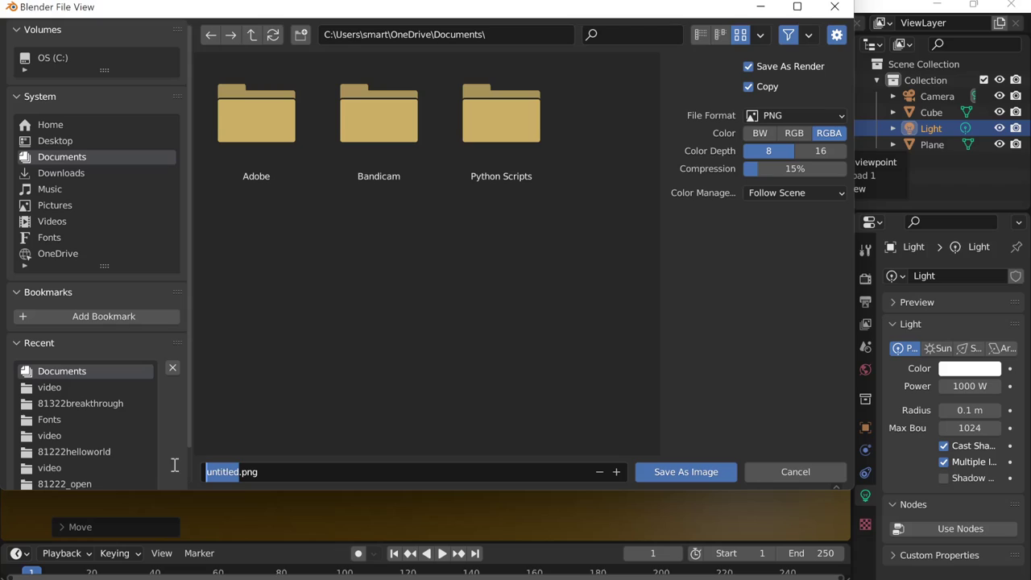
{"action": "type", "text": "82"}
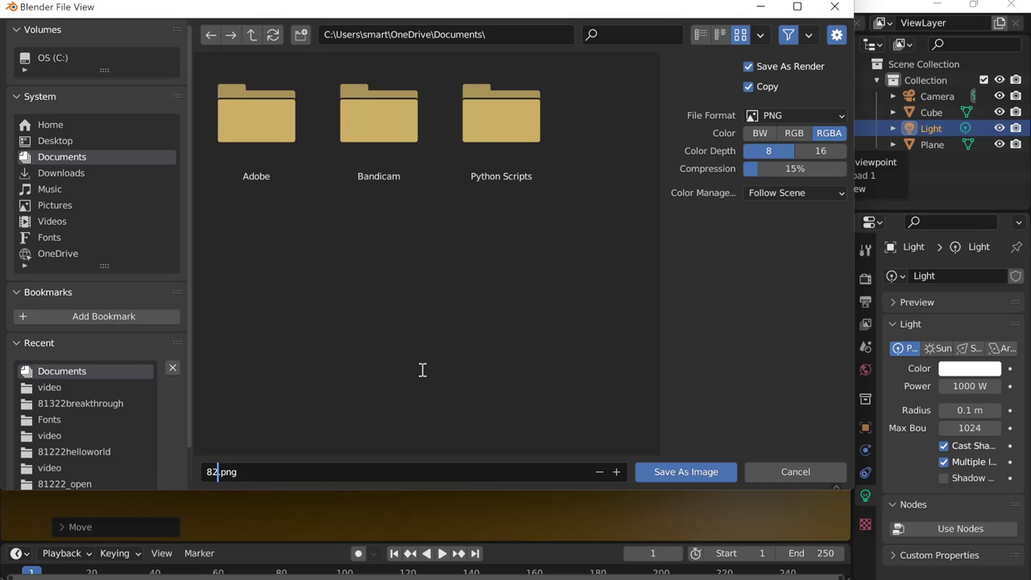
{"action": "type", "text": "322r"}
Step: Create a 'renders' folder on the Desktop and save the image into it
{"action": "left_click", "coordinate": [114, 142]}
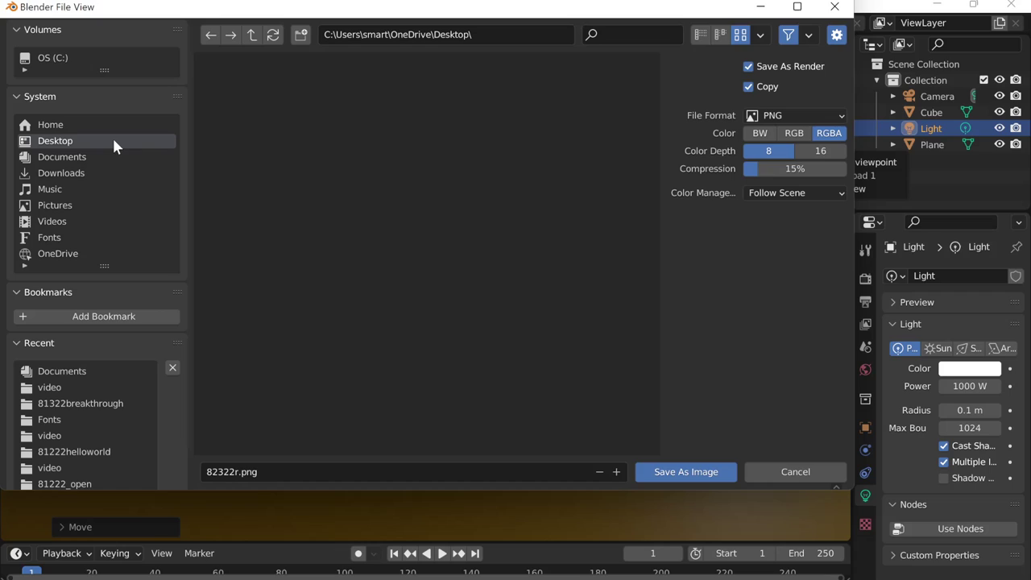
{"action": "left_click", "coordinate": [310, 37]}
{"action": "type", "text": "renders"}
{"action": "key", "text": "Return"}
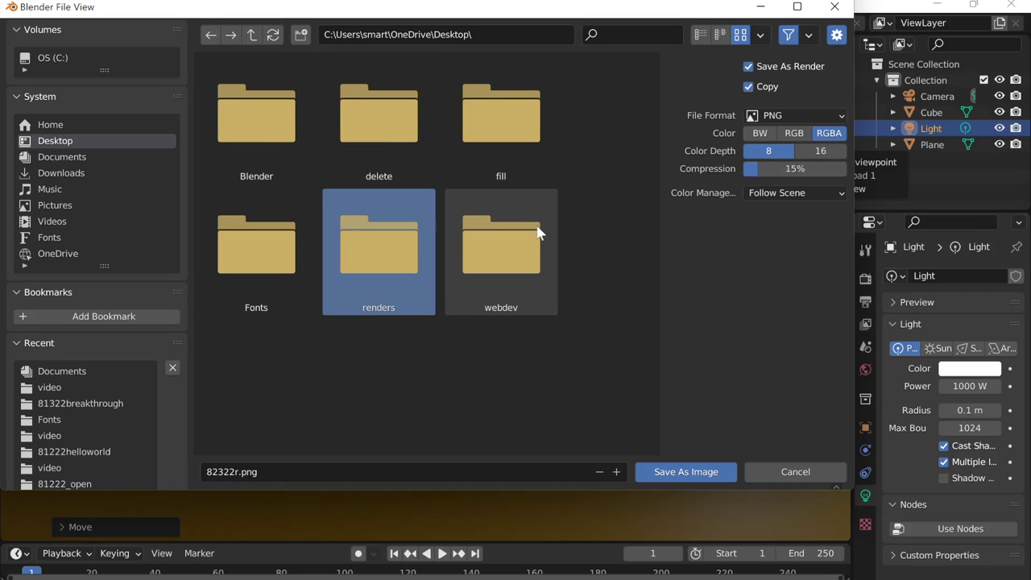
{"action": "double_click", "coordinate": [412, 261]}
{"action": "left_click", "coordinate": [654, 471]}
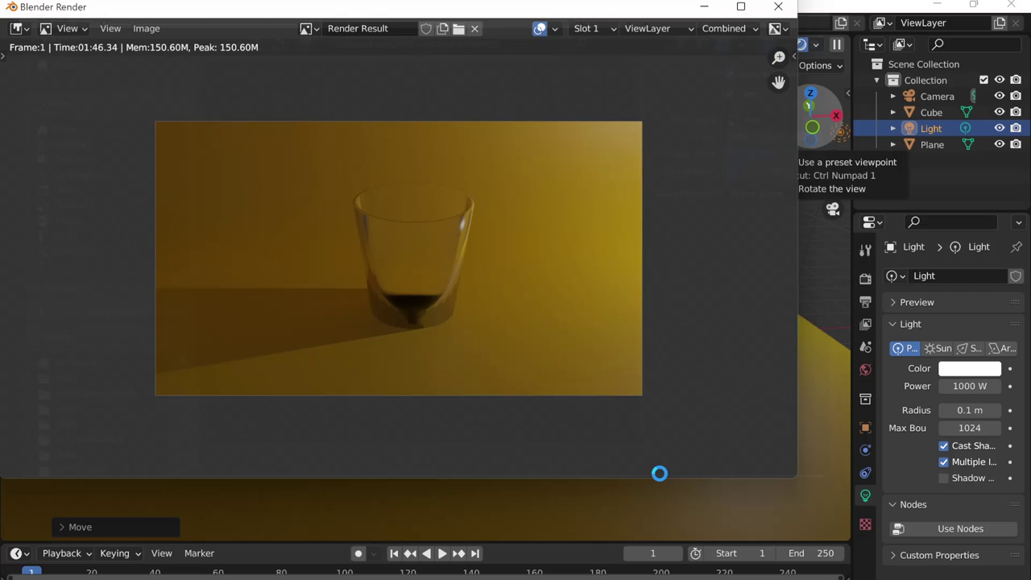
Step: Close the render window and display the Output properties
{"action": "key", "text": "F11"}
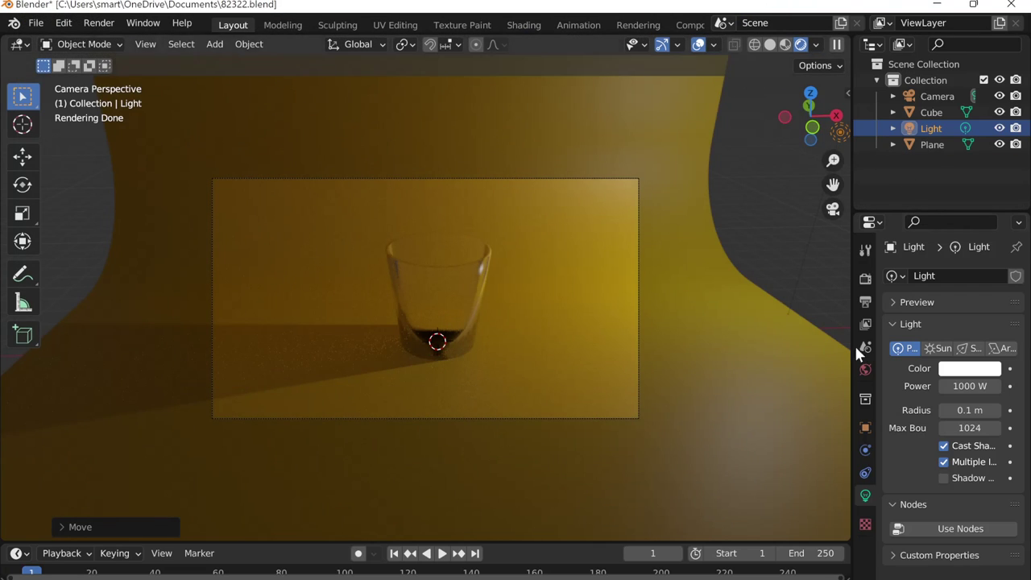
{"action": "left_click", "coordinate": [865, 278]}
{"action": "left_click", "coordinate": [865, 299]}
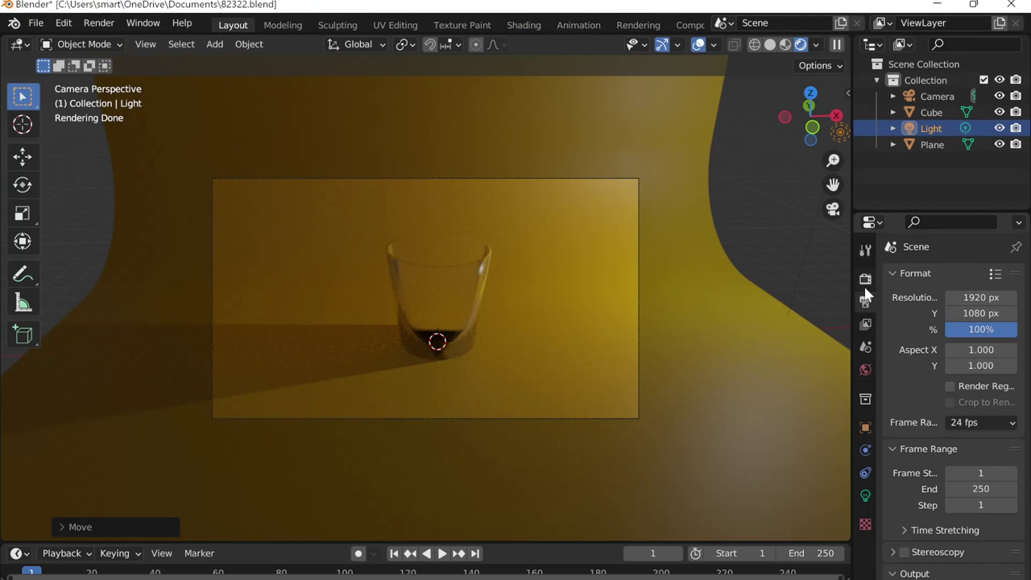
{"action": "scroll", "coordinate": [909, 326], "scroll_direction": "down", "scroll_amount": 3}
{"action": "scroll", "coordinate": [934, 362], "scroll_direction": "down", "scroll_amount": 4}
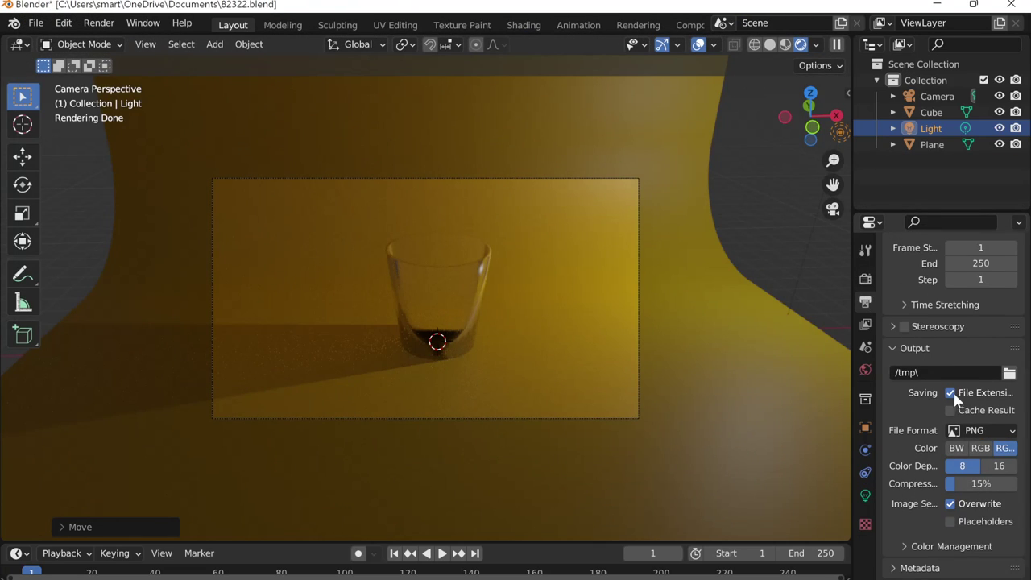
Step: Browse the output path to Desktop > renders to confirm 82322r.png, then close the browser
{"action": "left_click", "coordinate": [1010, 373]}
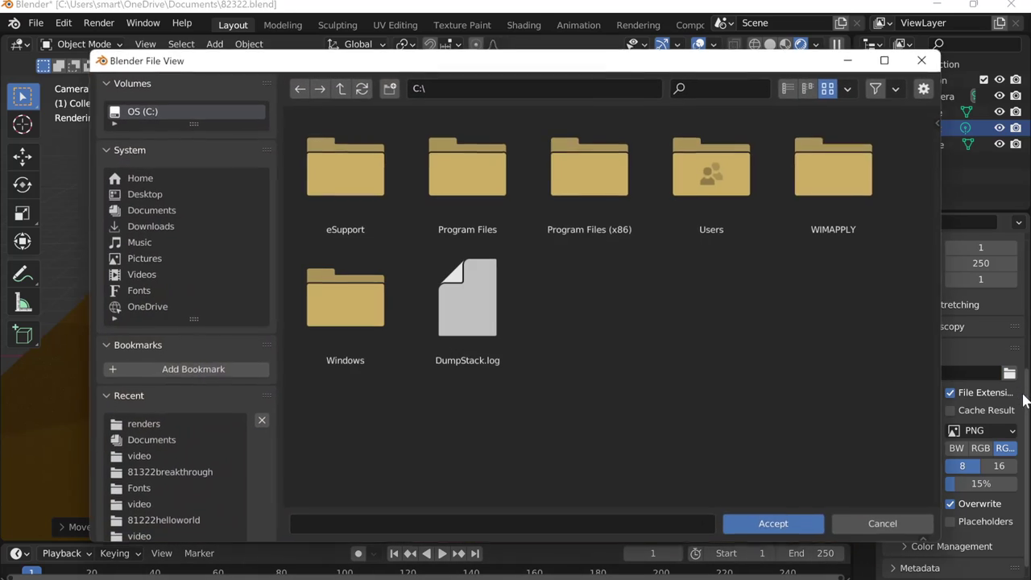
{"action": "left_click", "coordinate": [171, 194]}
{"action": "left_click", "coordinate": [809, 217]}
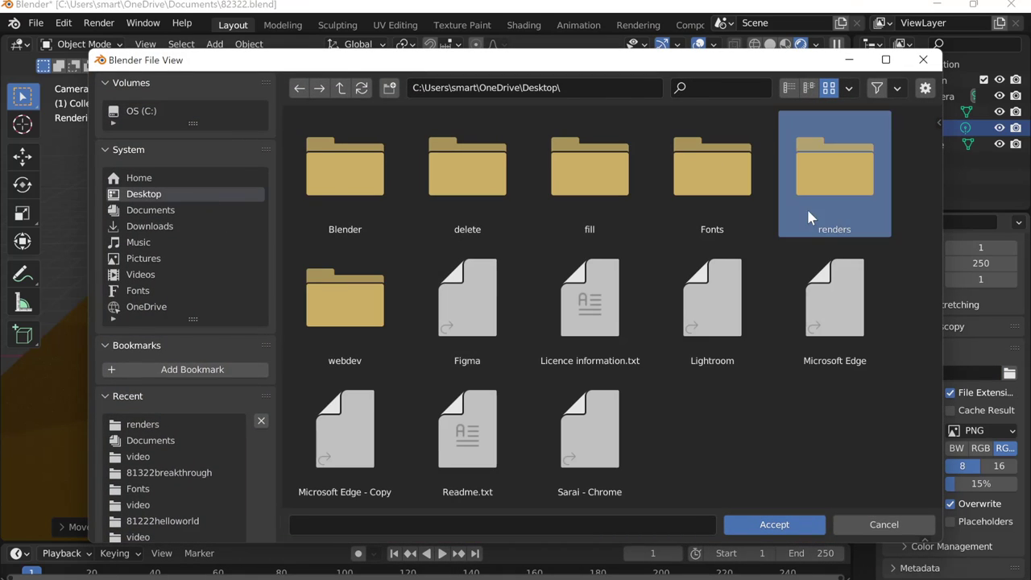
{"action": "double_click", "coordinate": [809, 214]}
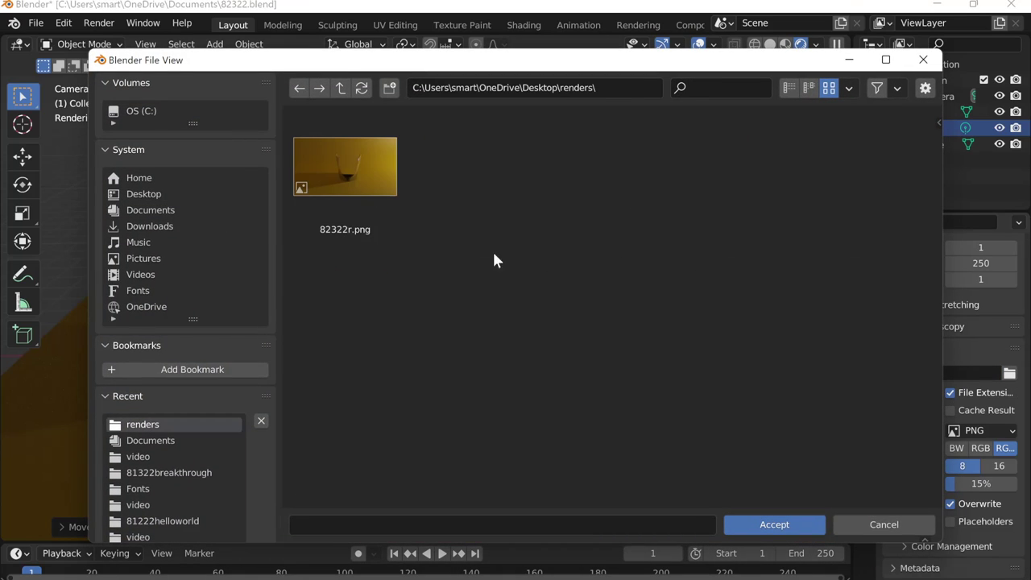
{"action": "left_click", "coordinate": [922, 64]}
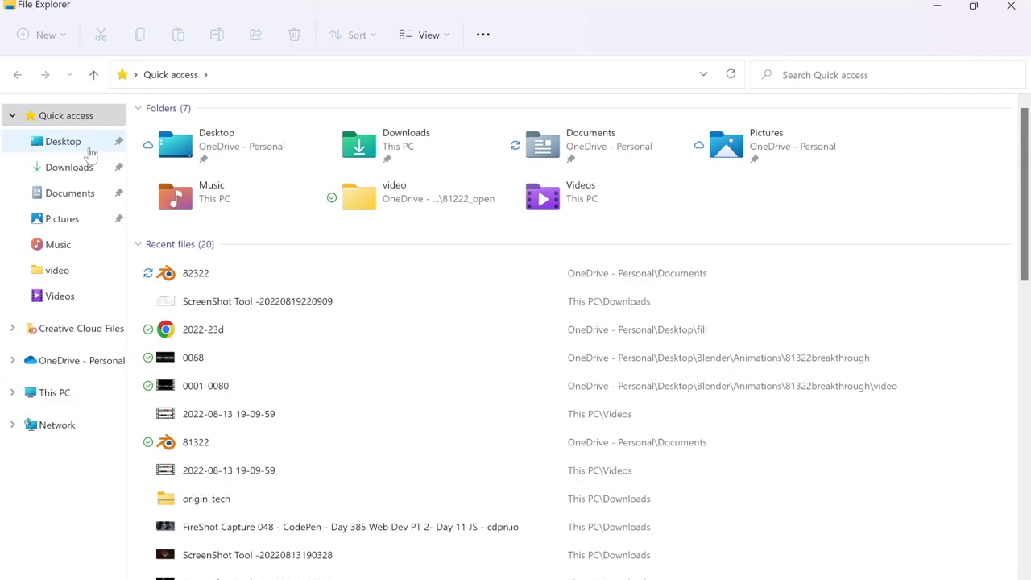
Step: Open 82322r.png from the Desktop renders folder in the photo viewer
{"action": "left_click", "coordinate": [65, 147]}
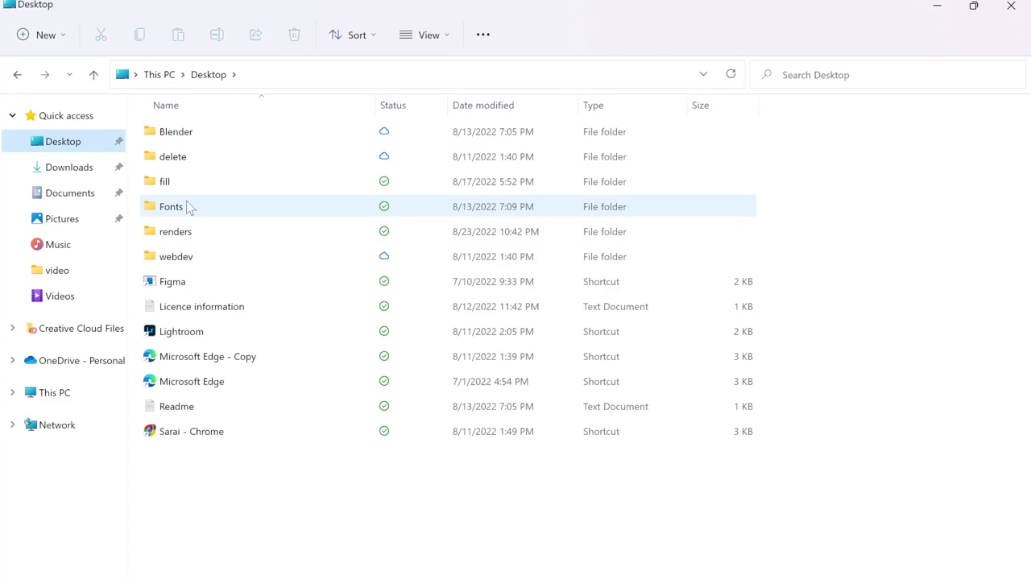
{"action": "left_click", "coordinate": [186, 234]}
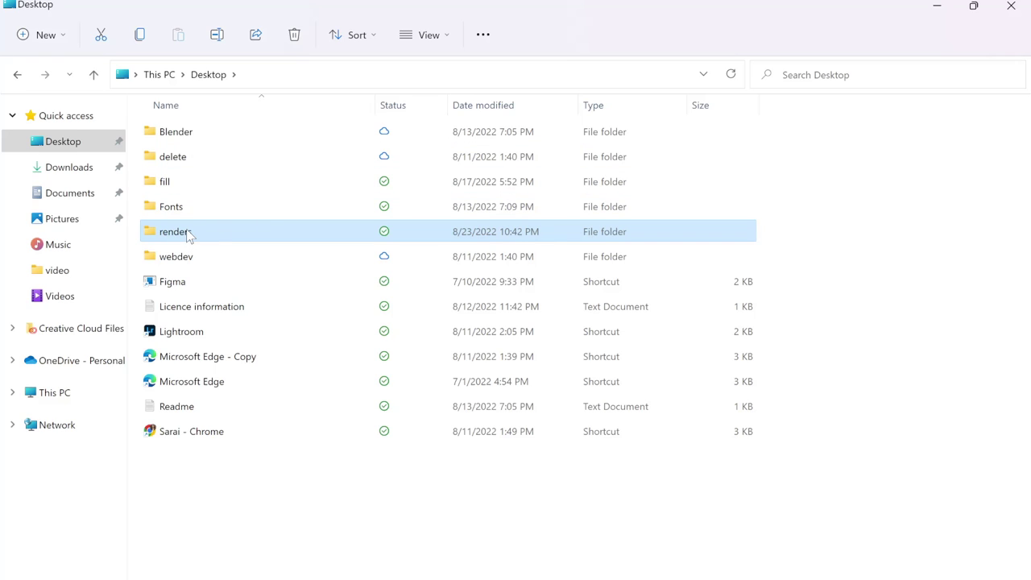
{"action": "double_click", "coordinate": [187, 233]}
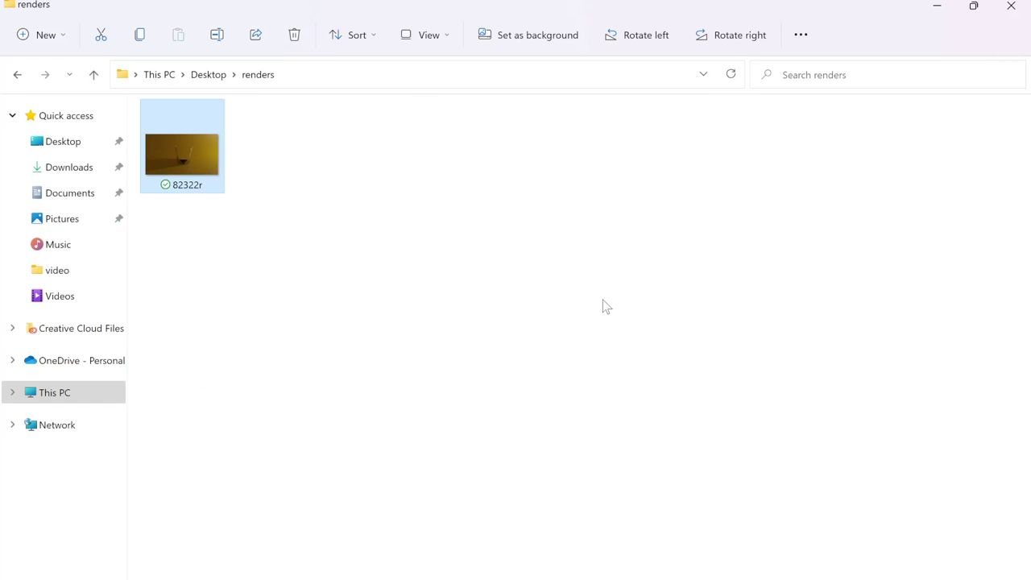
{"action": "key", "text": "Return"}
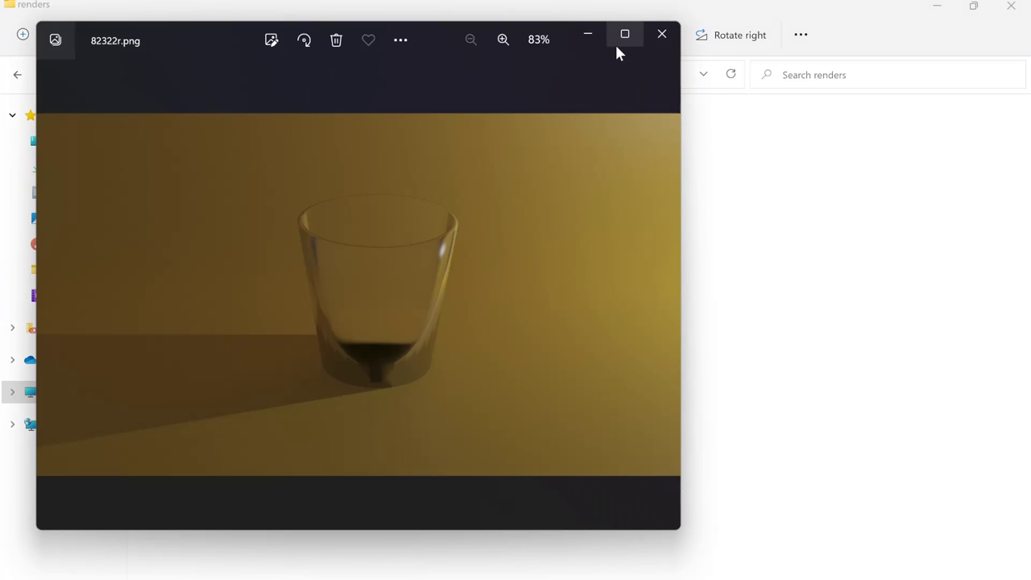
{"action": "left_click", "coordinate": [622, 34]}
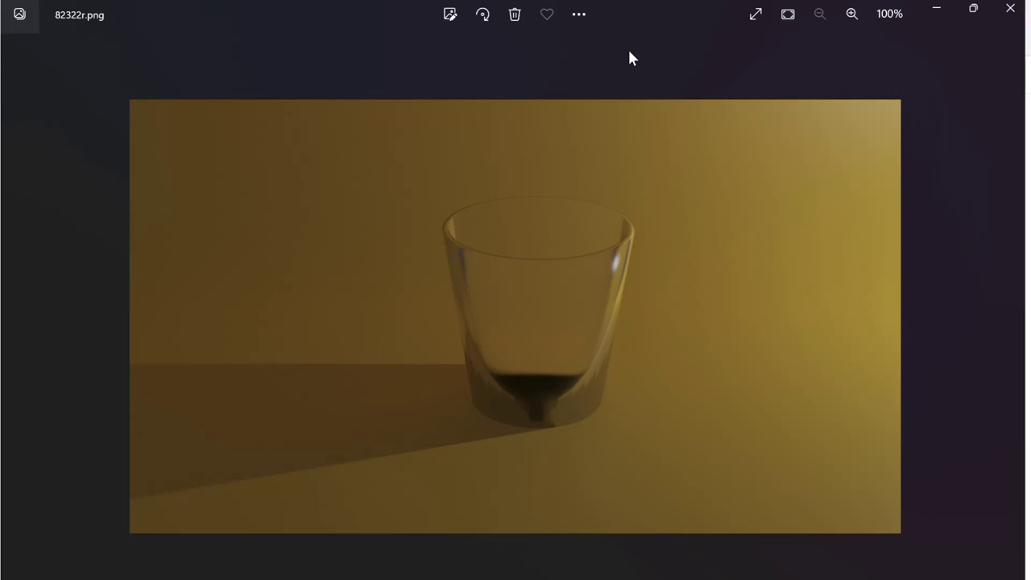
{"action": "scroll", "coordinate": [953, 242], "scroll_direction": "up", "scroll_amount": 2}
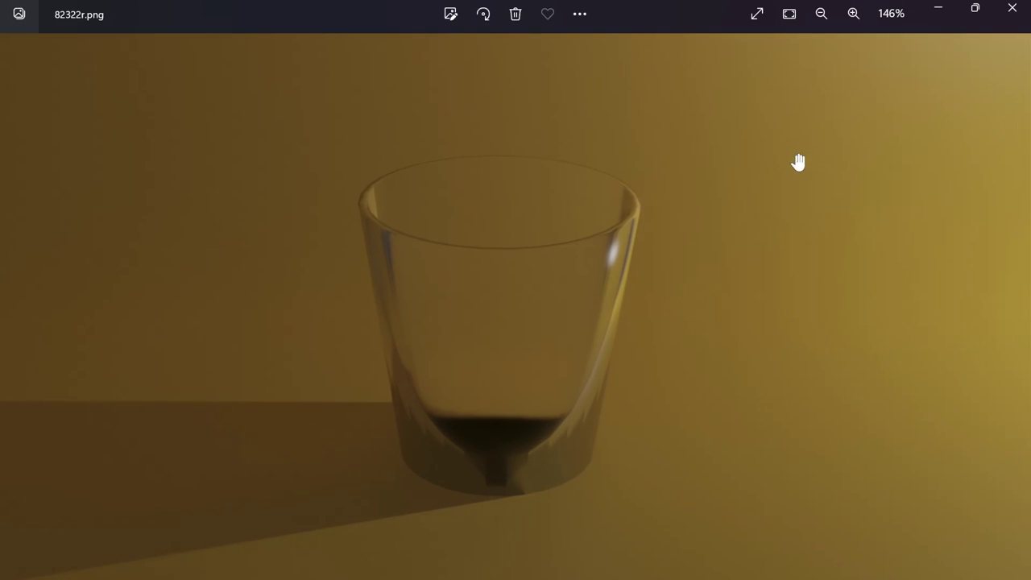
{"action": "scroll", "coordinate": [526, 502], "scroll_direction": "up", "scroll_amount": 2}
{"action": "scroll", "coordinate": [534, 497], "scroll_direction": "up", "scroll_amount": 3}
{"action": "scroll", "coordinate": [535, 499], "scroll_direction": "up", "scroll_amount": 1}
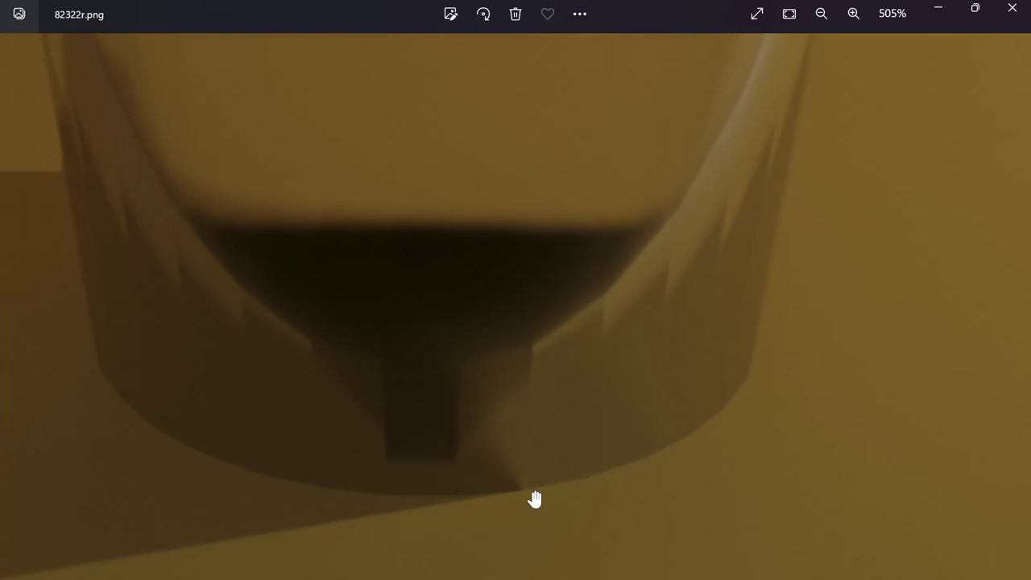
{"action": "scroll", "coordinate": [527, 487], "scroll_direction": "down", "scroll_amount": 6}
{"action": "scroll", "coordinate": [526, 484], "scroll_direction": "down", "scroll_amount": 1}
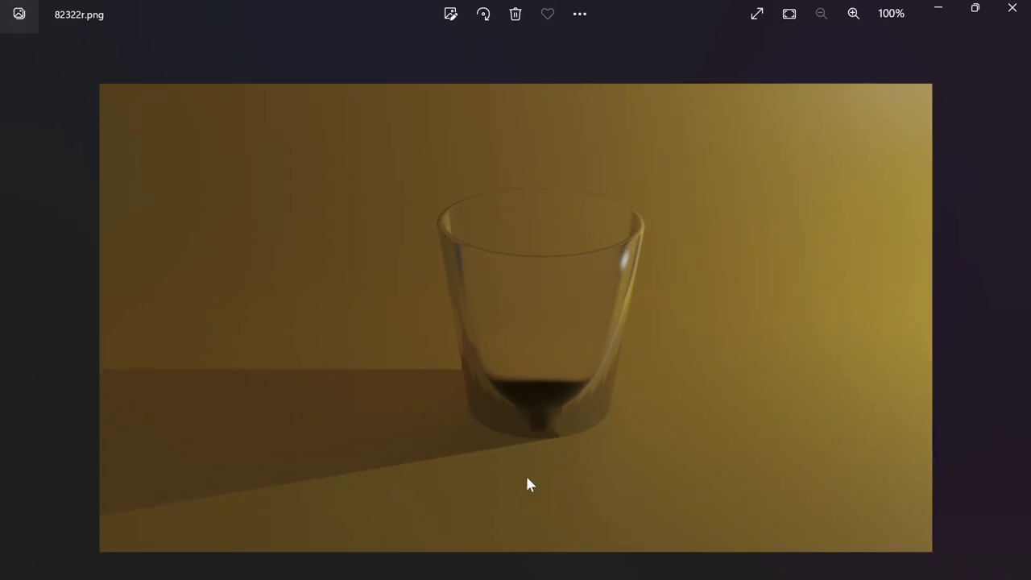